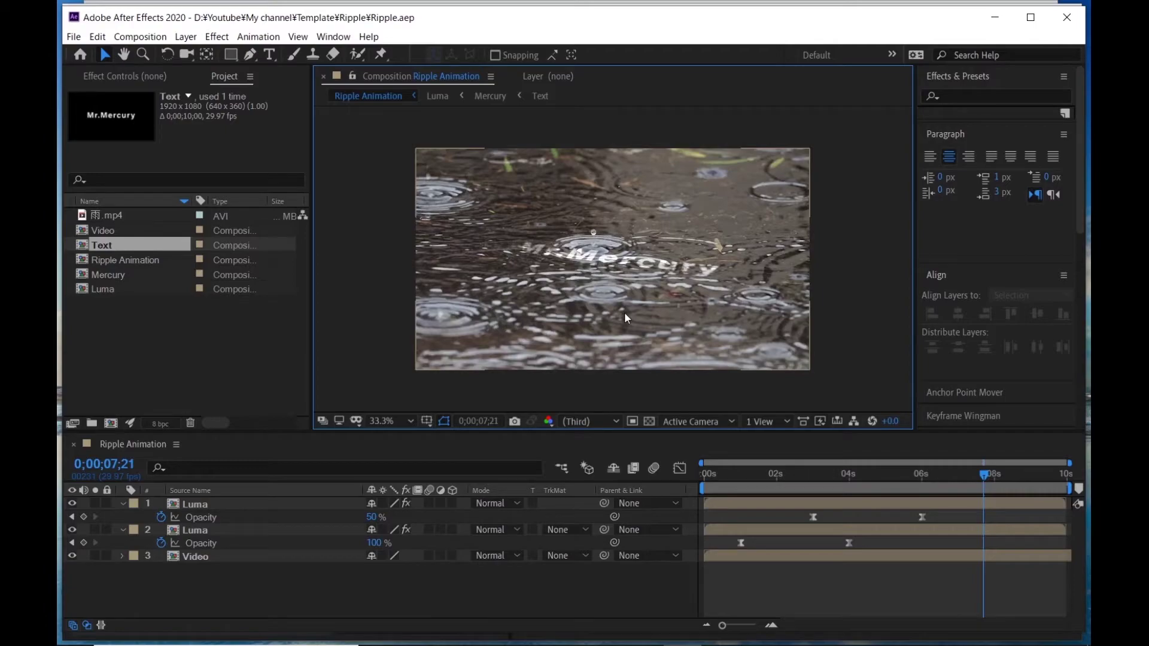
# Preview the ripple comp, then create a 1920×1080, 29.97 fps composition named 'Mercury Animation'.
pyautogui.press('space')
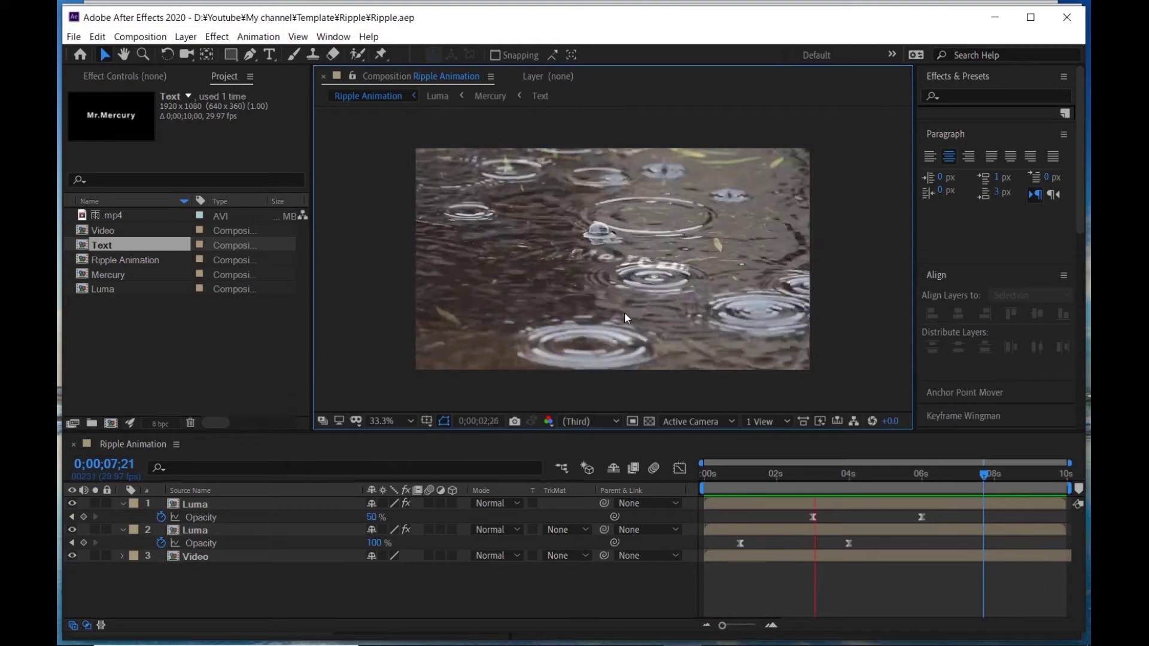
pyautogui.click(156, 41)
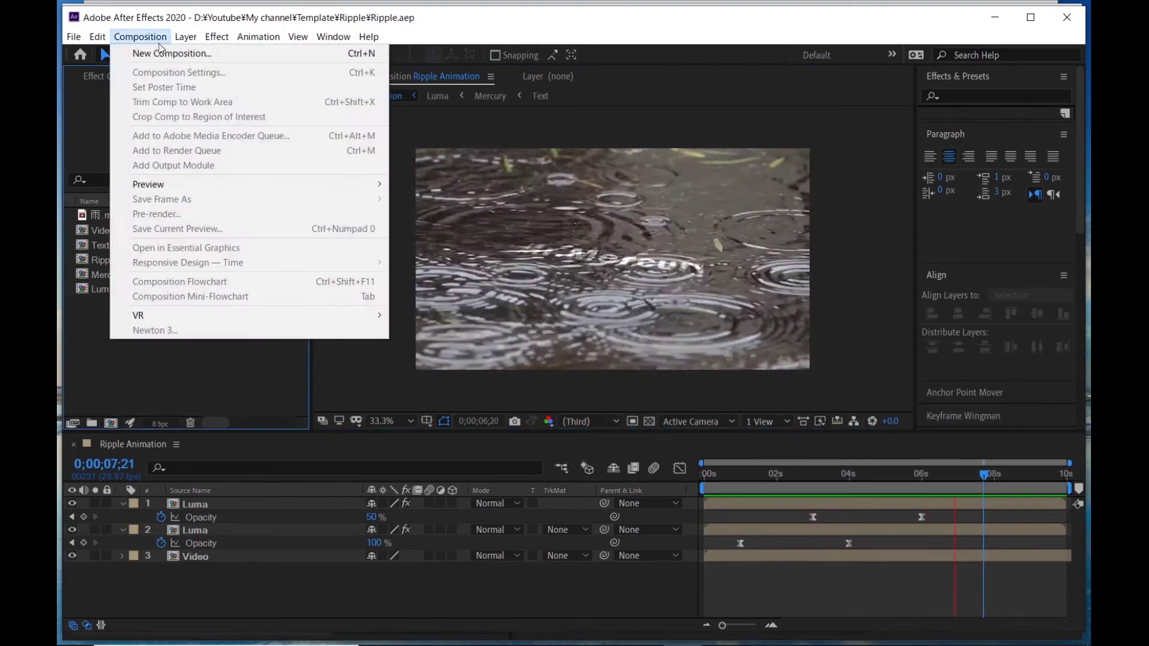
pyautogui.click(160, 54)
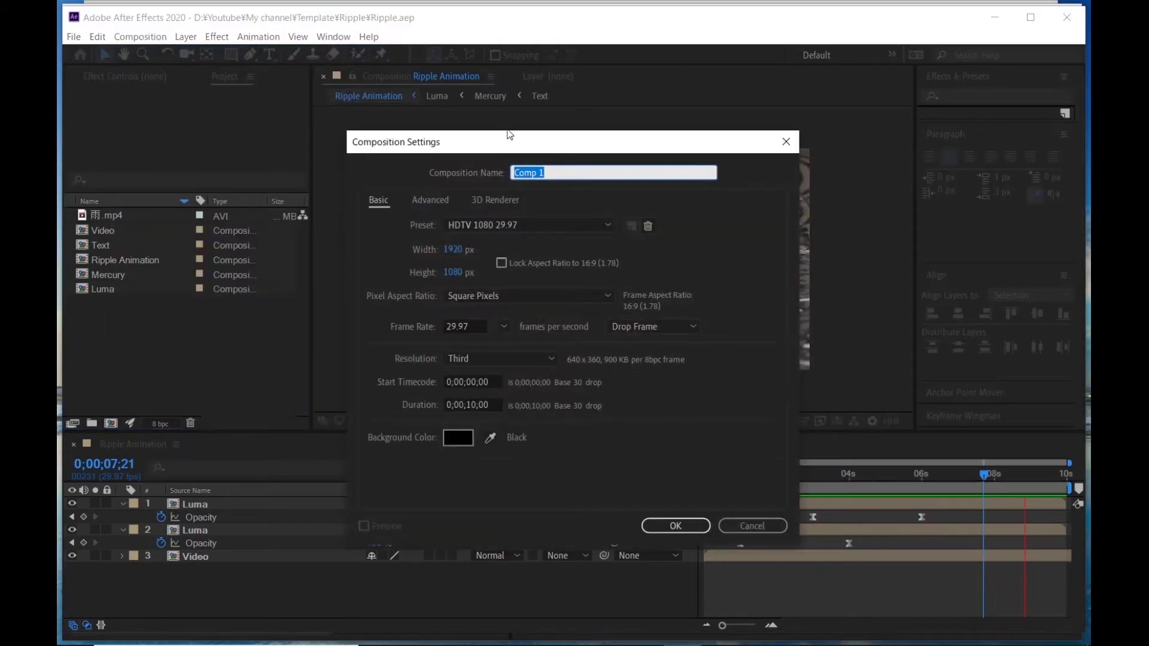
pyautogui.write('Mercury ')
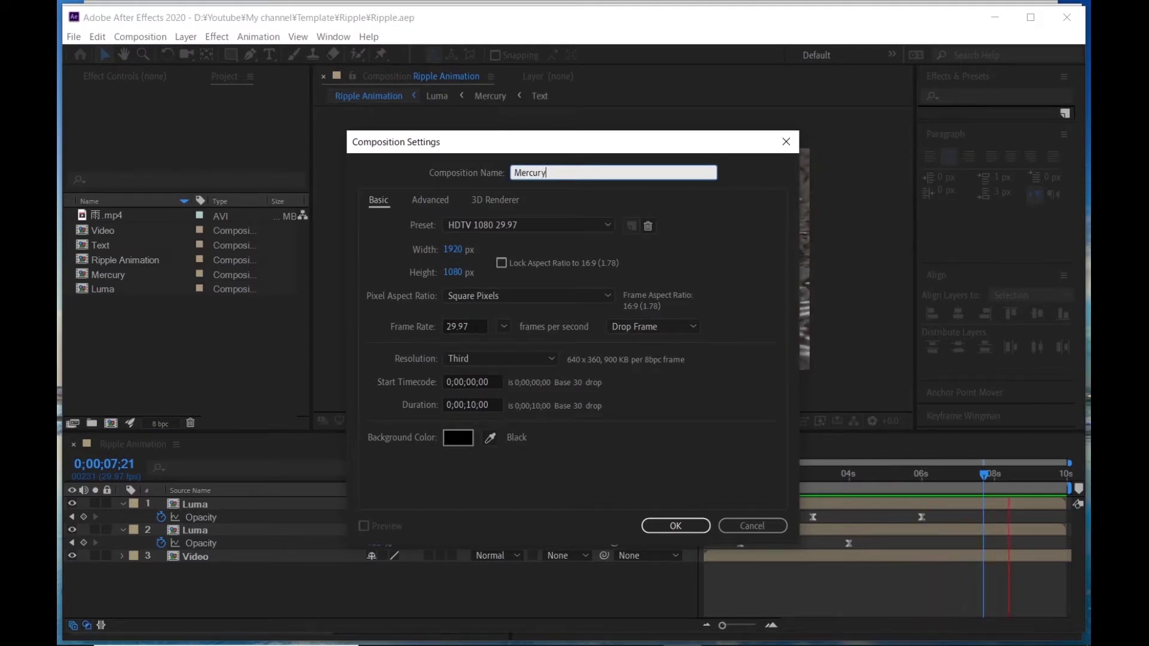
pyautogui.write('Animation')
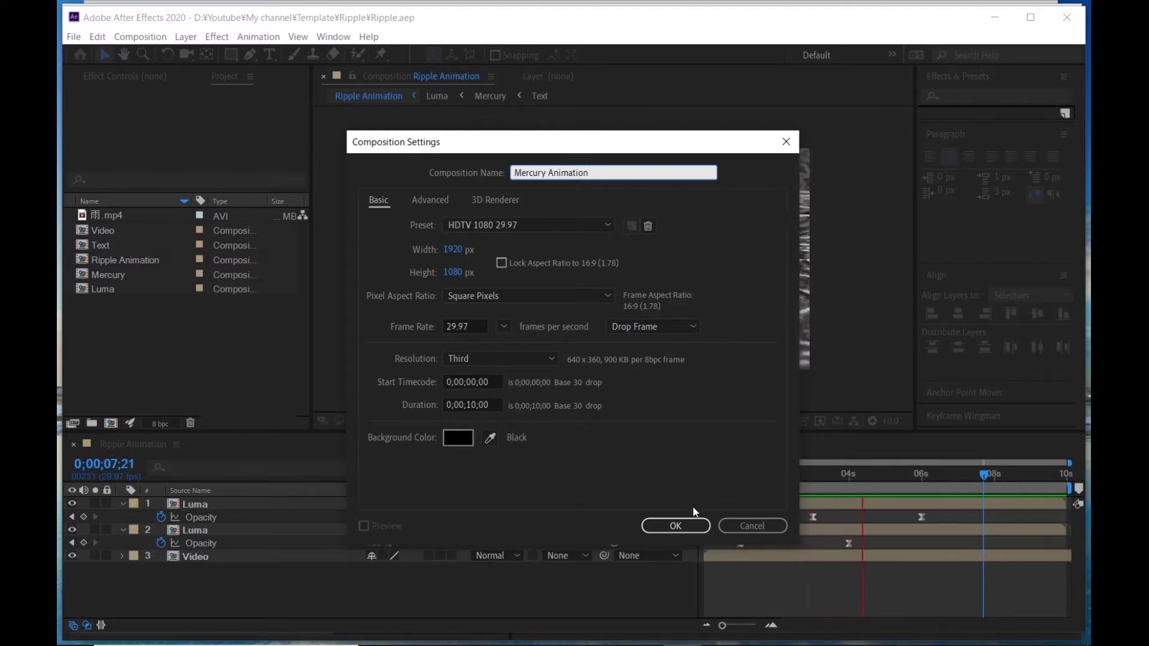
pyautogui.click(682, 525)
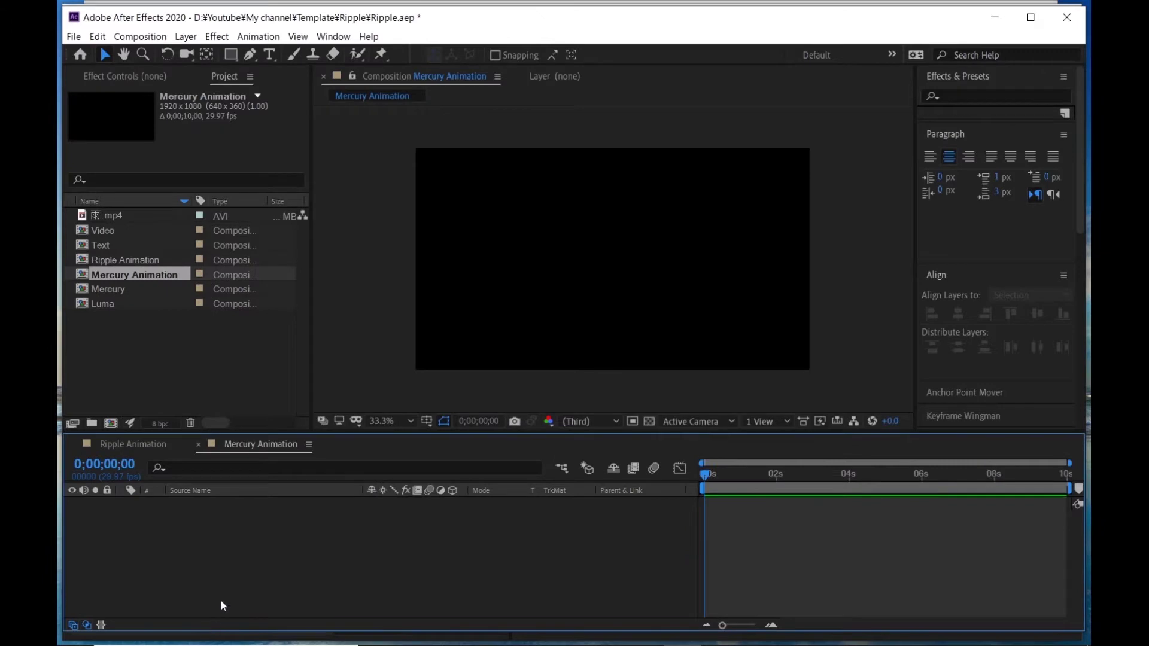
# Create a paragraph text layer reading 'Mr.Mercury' with its box shrunk to fit the text.
pyautogui.click(269, 55)
pyautogui.moveTo(496, 210); pyautogui.dragTo(769, 328)
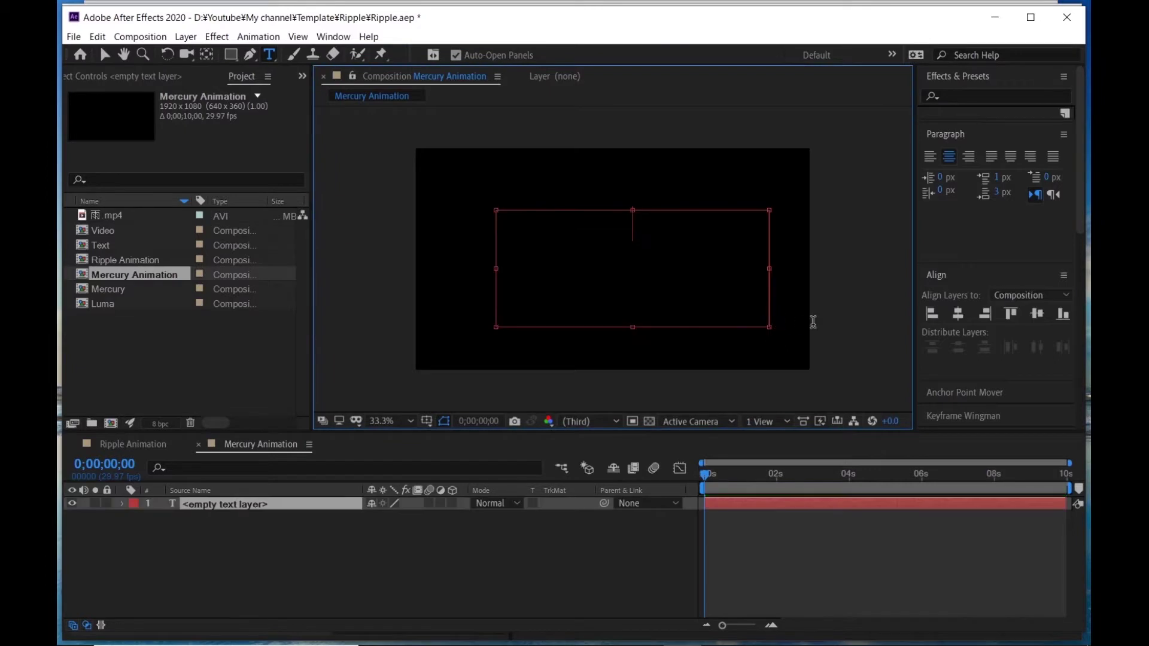
pyautogui.write('M')
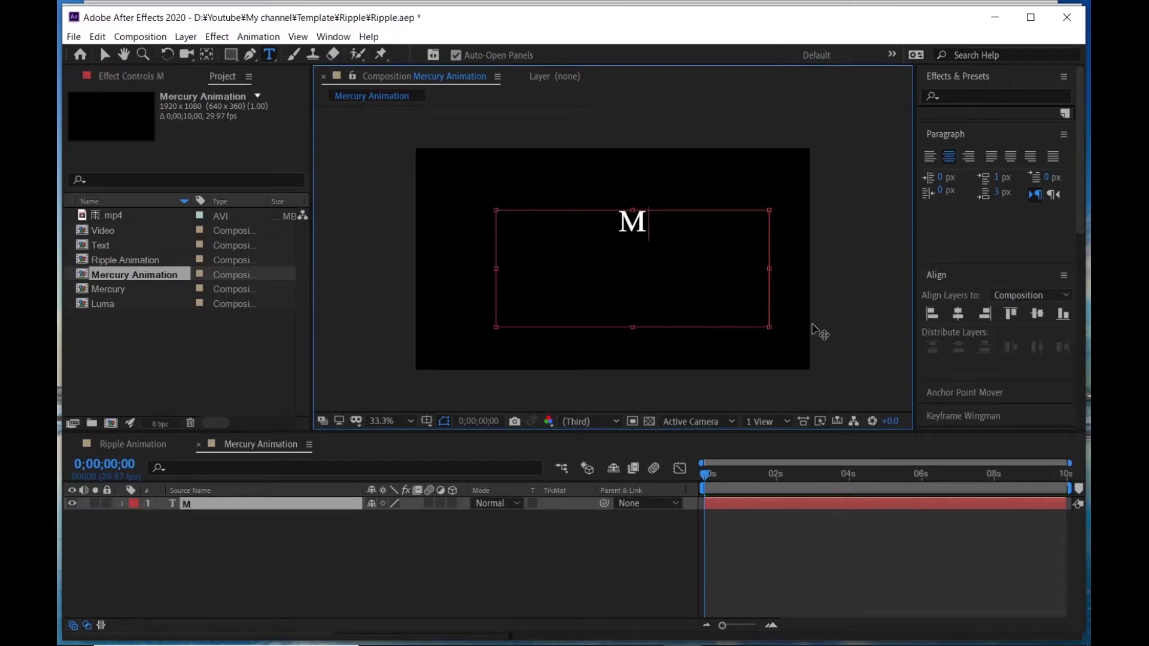
pyautogui.write('r.Mercury')
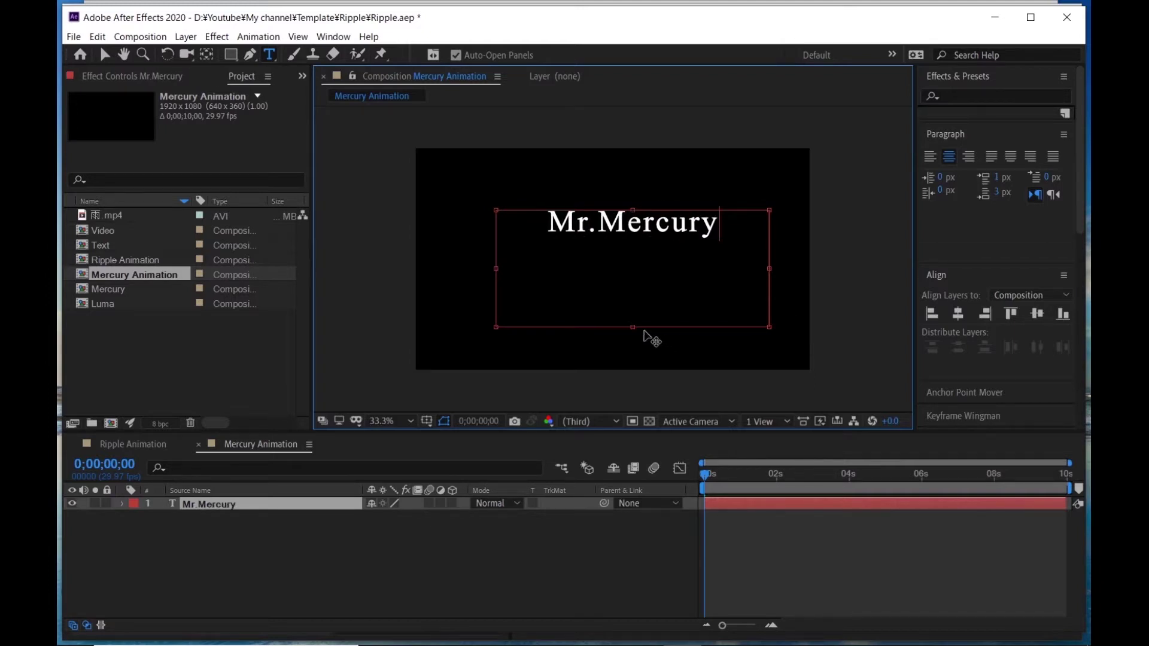
pyautogui.moveTo(629, 327); pyautogui.dragTo(625, 244)
pyautogui.click(626, 527)
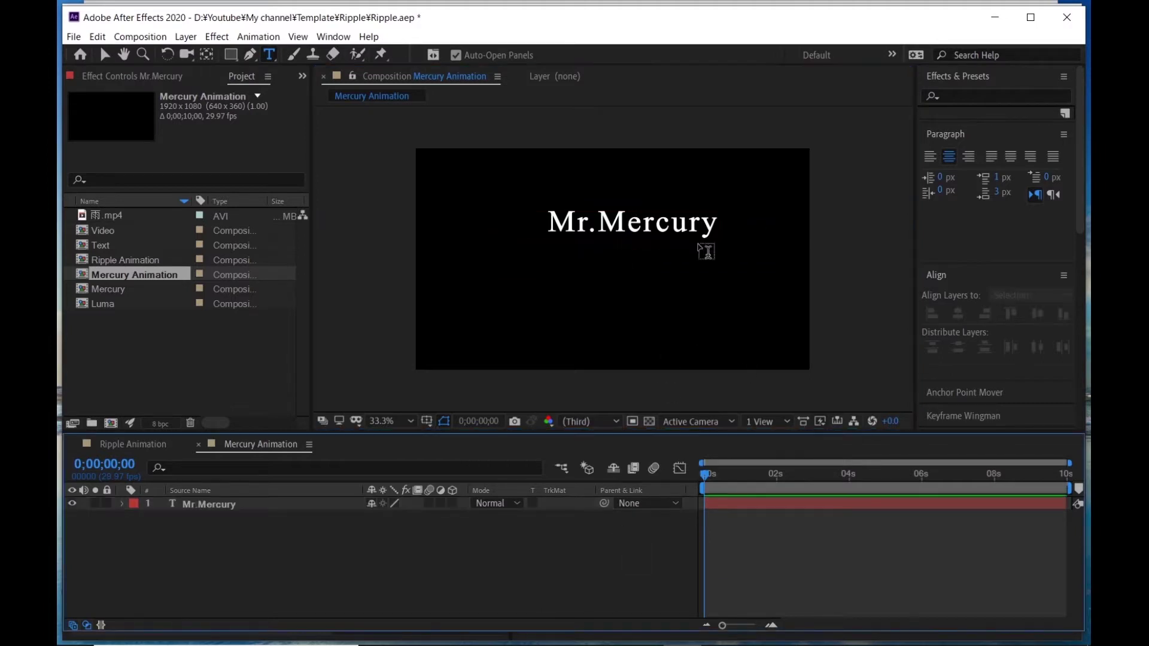
# Move the Mr.Mercury text near the frame centre and centre its anchor point on it.
pyautogui.press('v')
pyautogui.moveTo(627, 227); pyautogui.dragTo(610, 255)
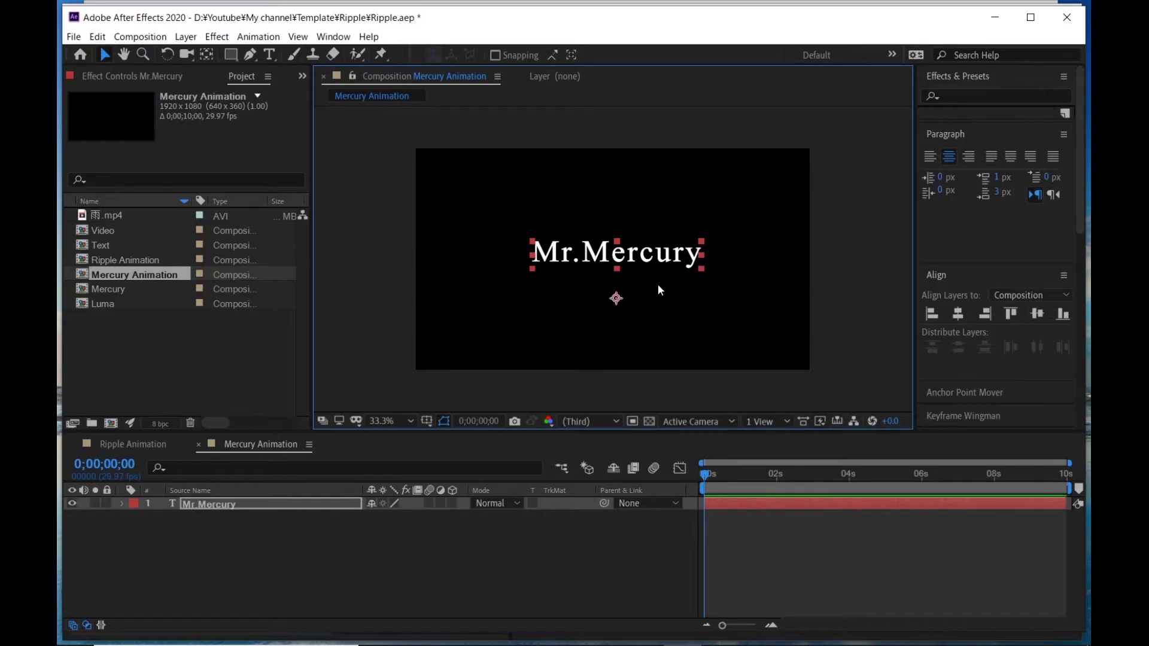
pyautogui.hotkey('ctrl', 'alt', 'Home')
pyautogui.moveTo(623, 250); pyautogui.dragTo(619, 254)
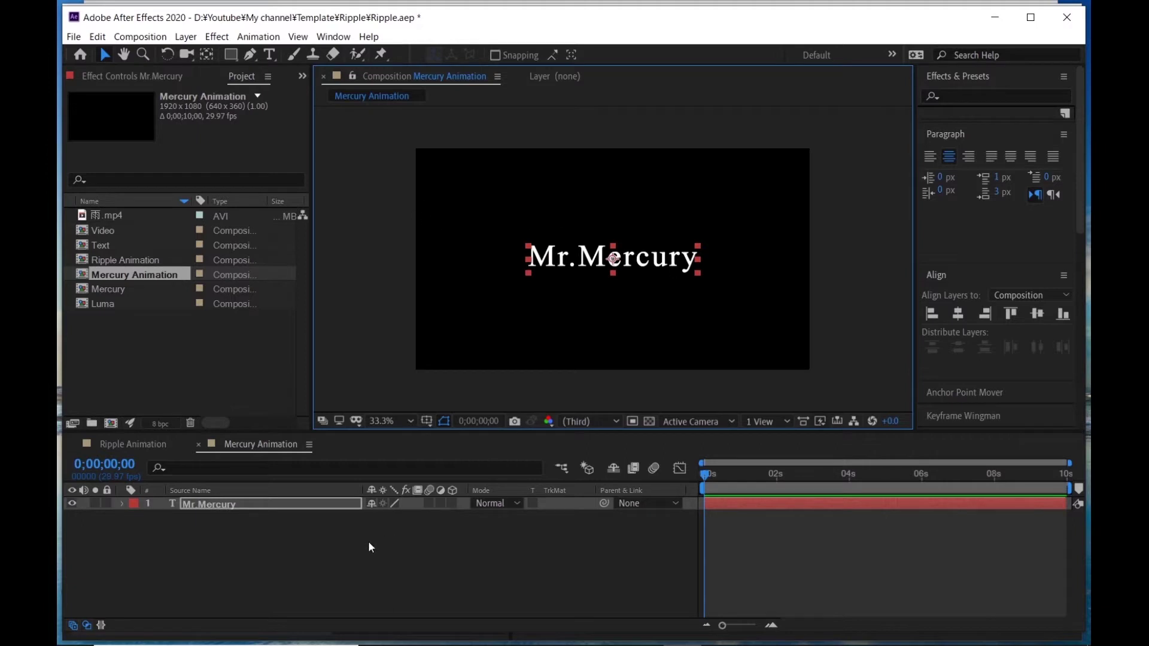
pyautogui.click(213, 510)
# Pre-compose the Mr.Mercury text layer into a new comp named 'Text'.
pyautogui.click(213, 506)
pyautogui.rightClick(214, 501)
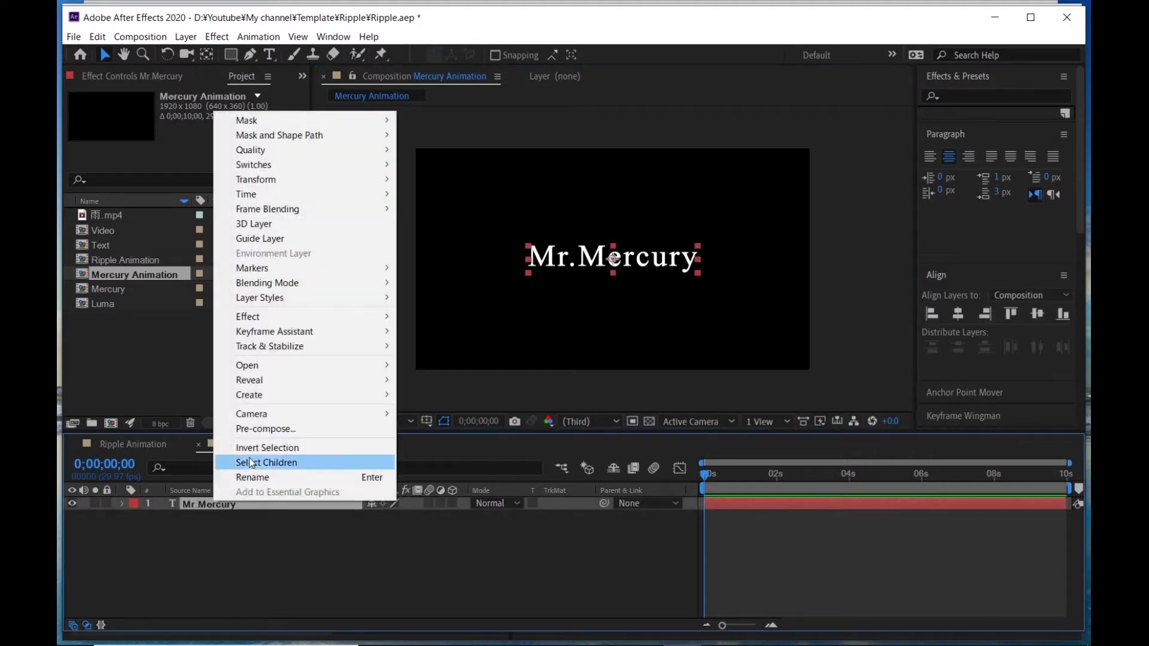
pyautogui.click(267, 429)
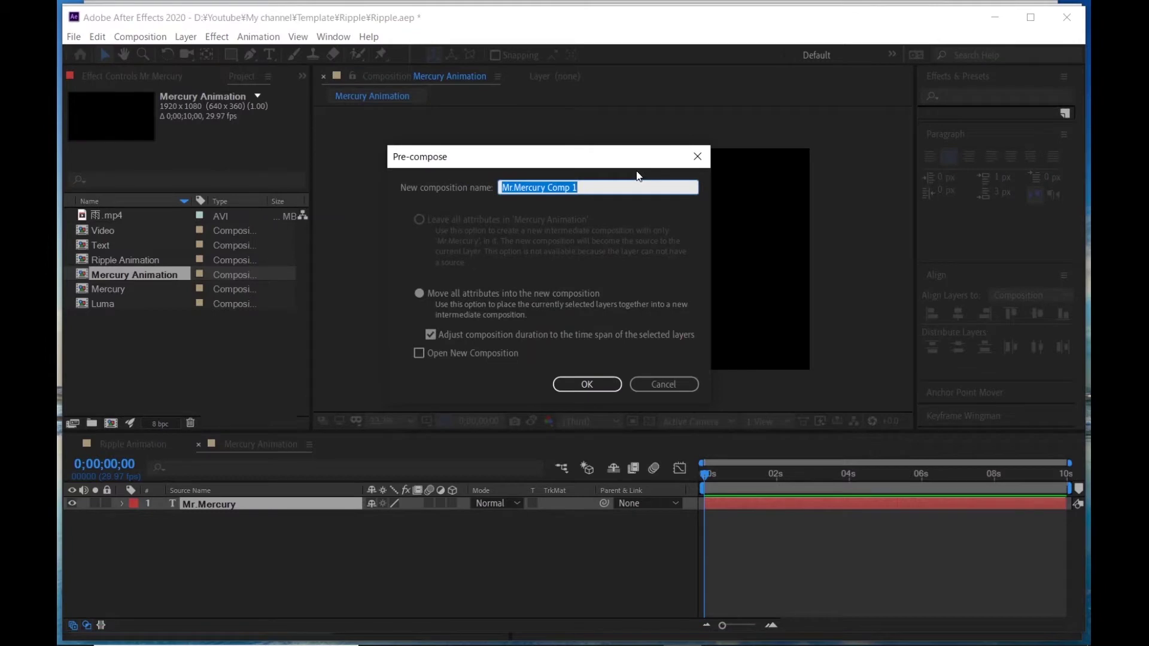
pyautogui.write('Text')
pyautogui.press('Return')
# Turn on the 3D Layer switch for the Text layer.
pyautogui.rightClick(464, 490)
pyautogui.click(406, 569)
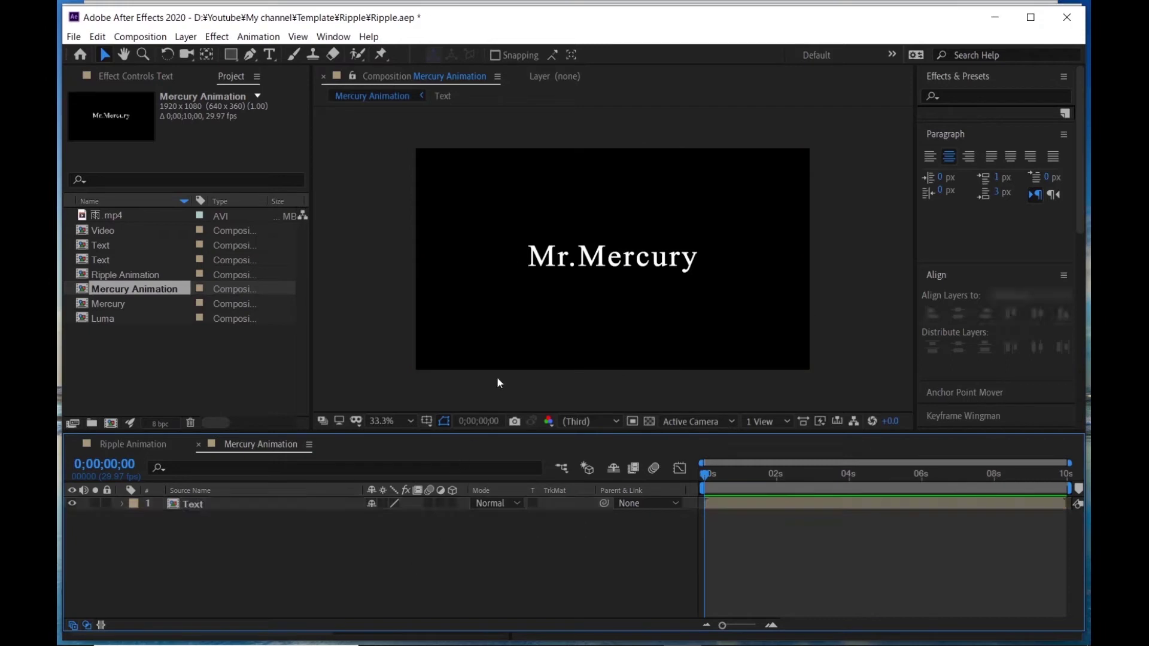
pyautogui.click(206, 503)
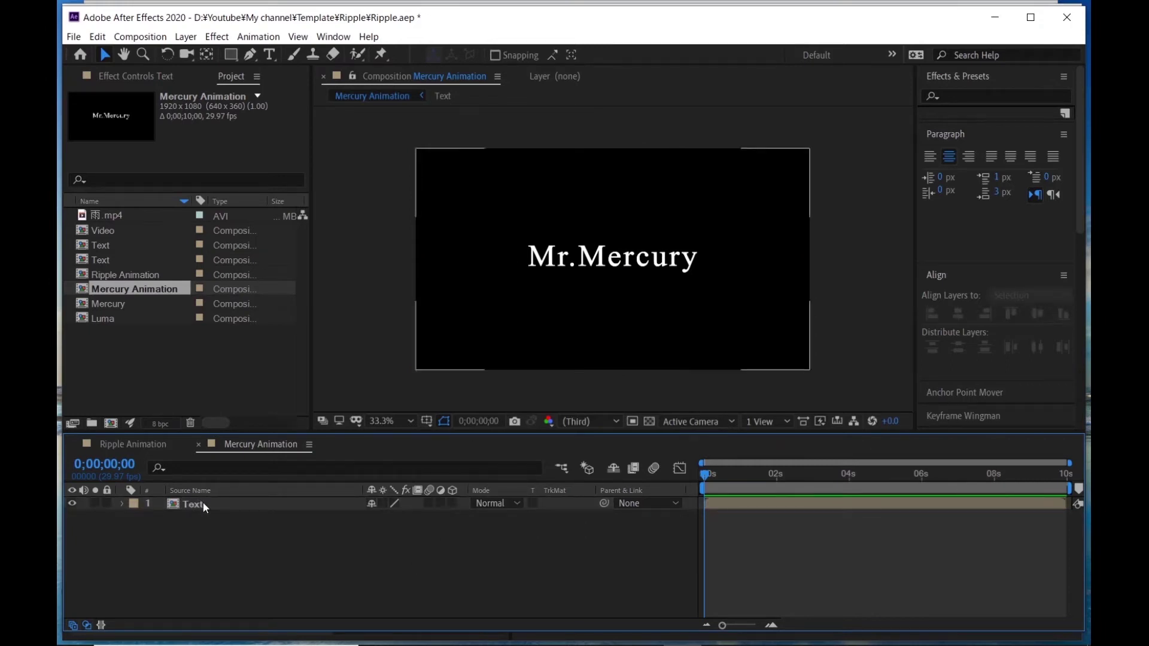
pyautogui.click(203, 503)
pyautogui.click(453, 503)
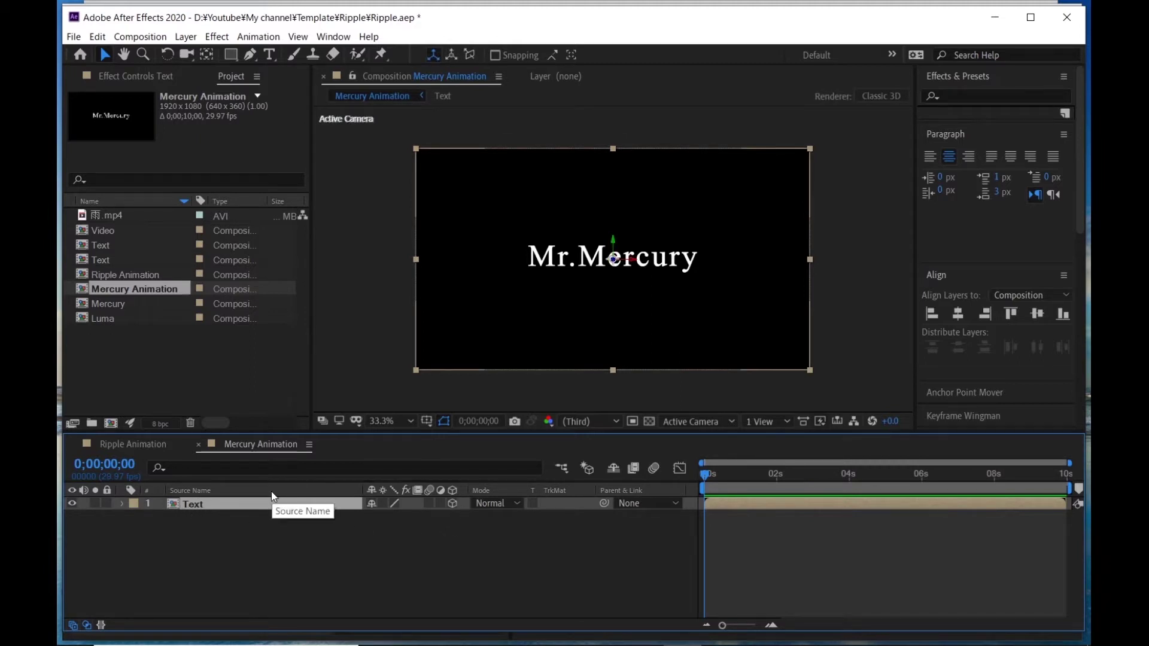
# Rotate the Text layer to X Rotation 295° and Z Rotation 15°, then view the Ripple Animation comp.
pyautogui.press('r')
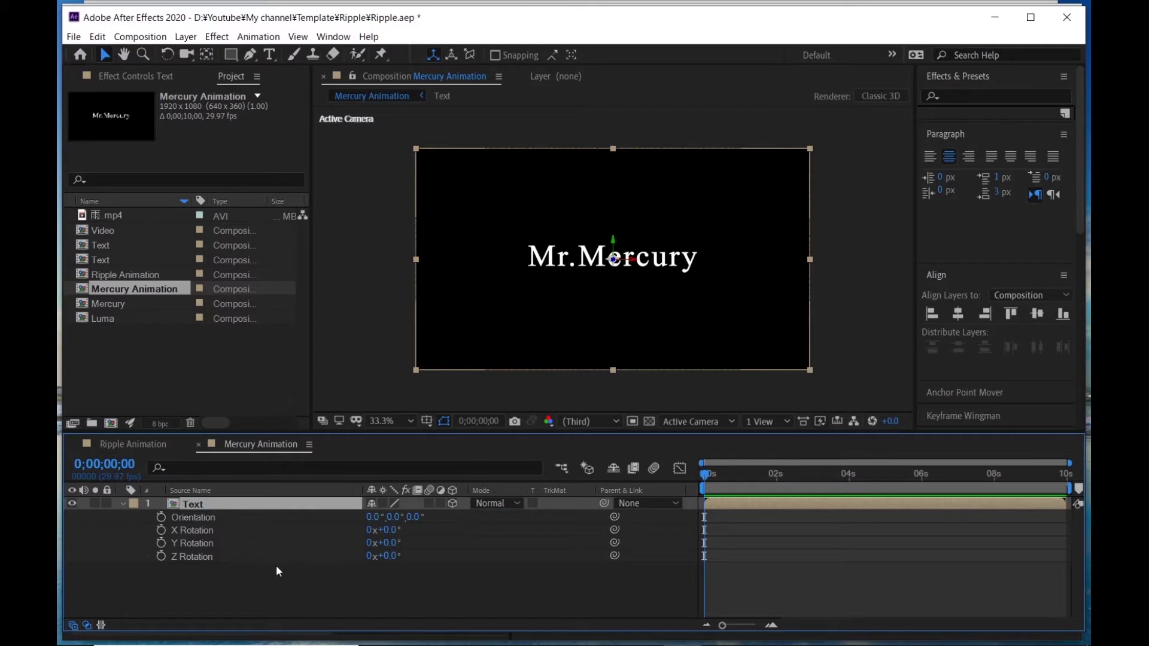
pyautogui.click(386, 531)
pyautogui.write('295')
pyautogui.press('Return')
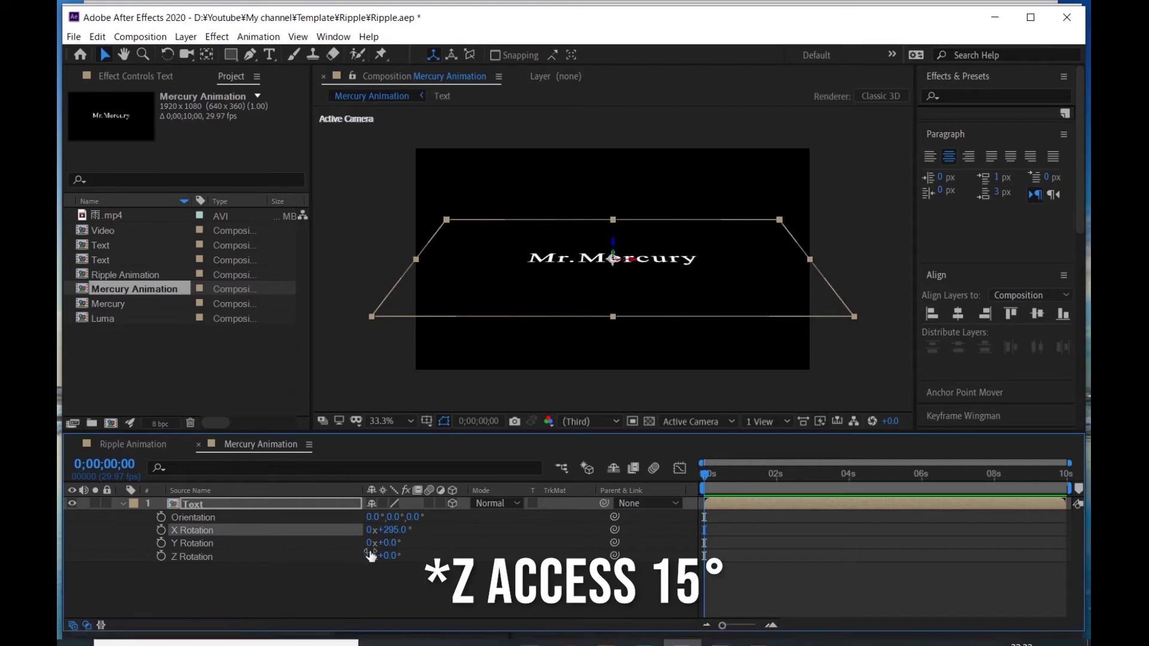
pyautogui.click(397, 556)
pyautogui.write('15')
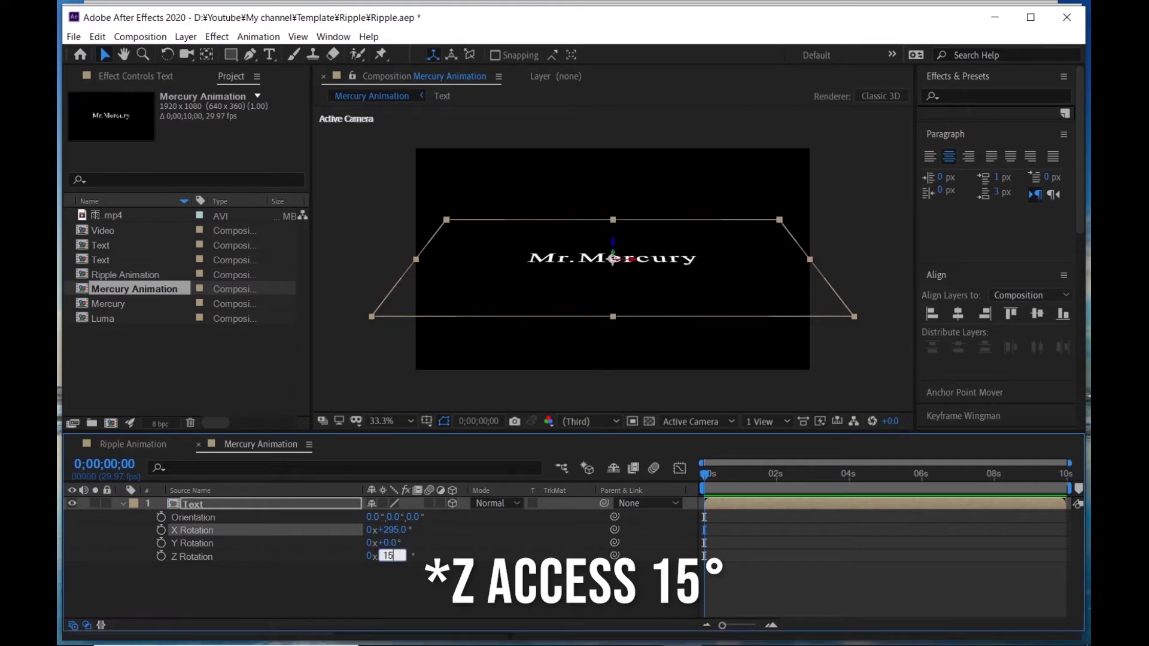
pyautogui.press('Return')
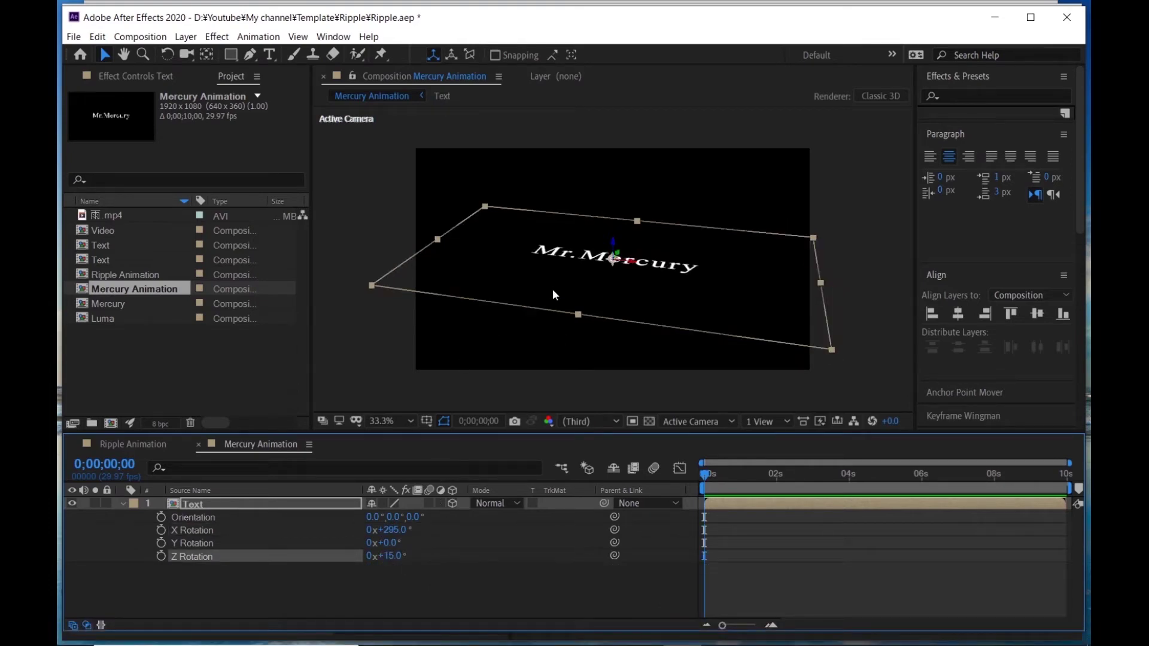
pyautogui.click(120, 446)
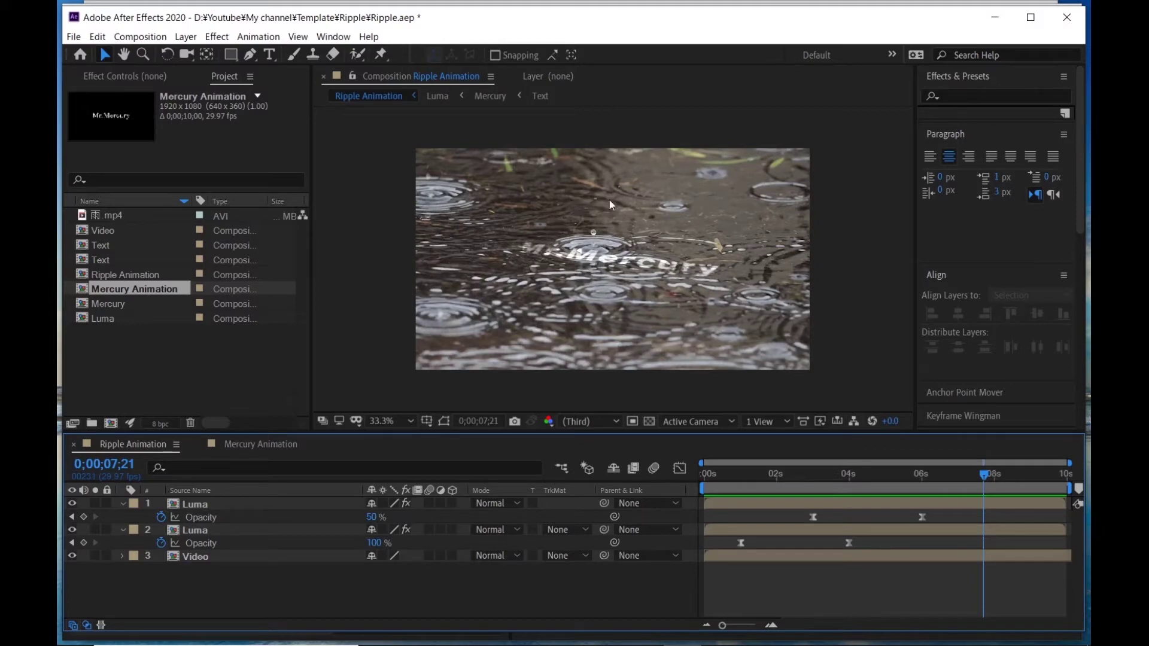
# Return to Mercury Animation, collapse the Text layer's rotation properties and select the layer.
pyautogui.click(262, 445)
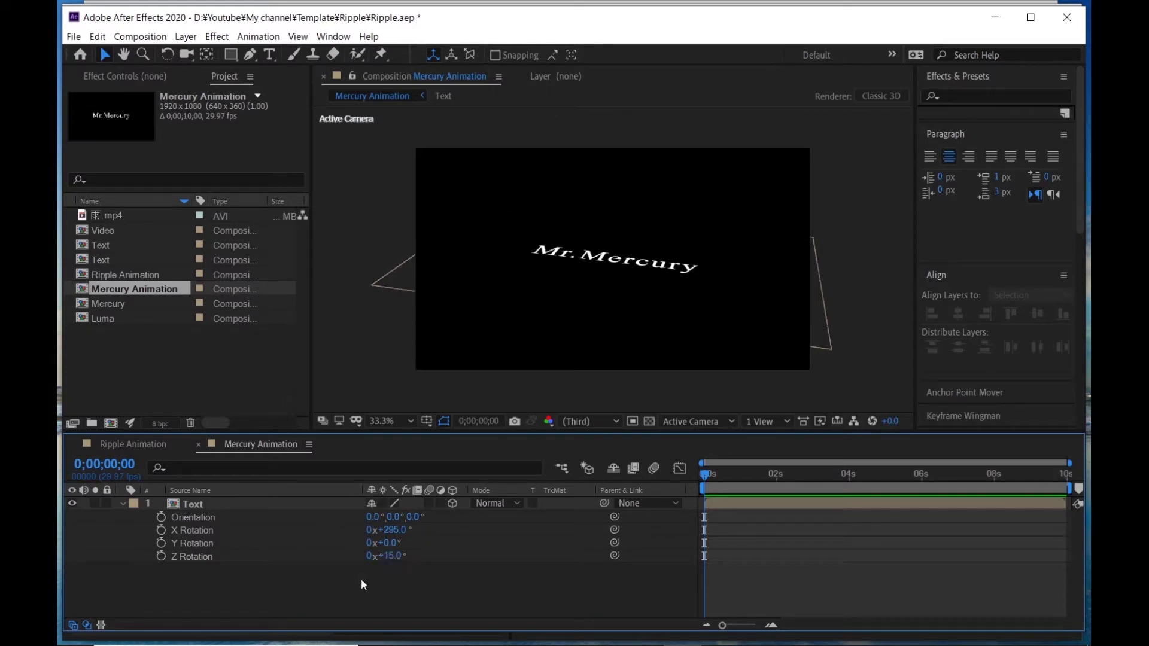
pyautogui.click(122, 503)
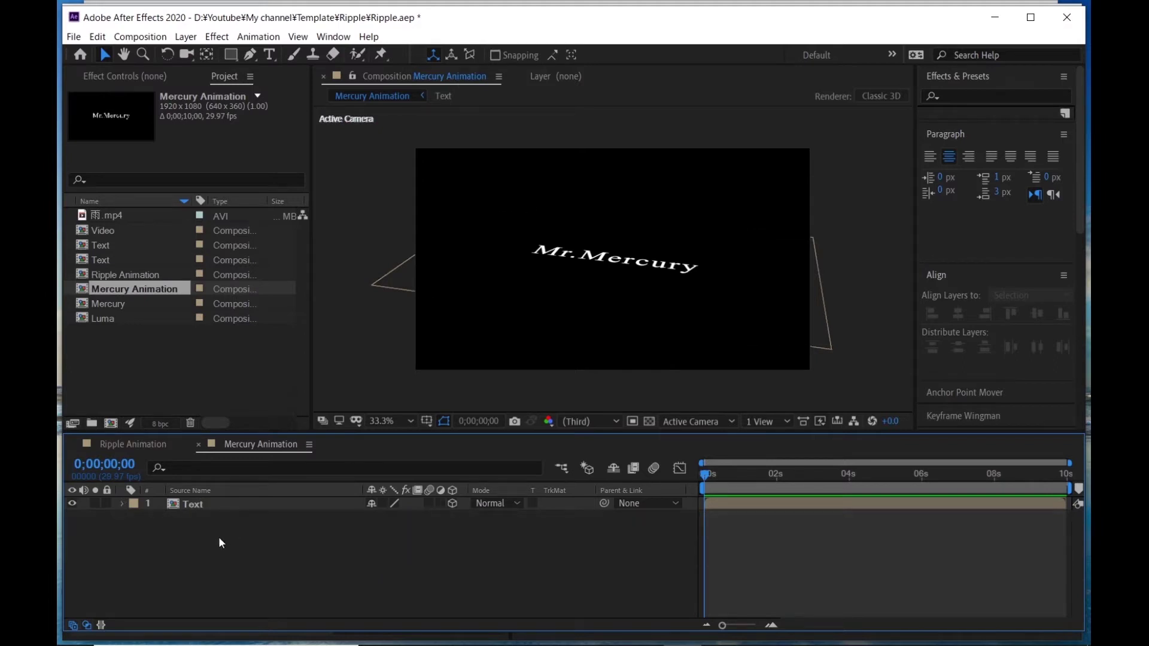
pyautogui.click(275, 504)
# Apply CC Mr. Mercury, found by searching 'mr', to the Text layer and preview the blobs.
pyautogui.click(987, 96)
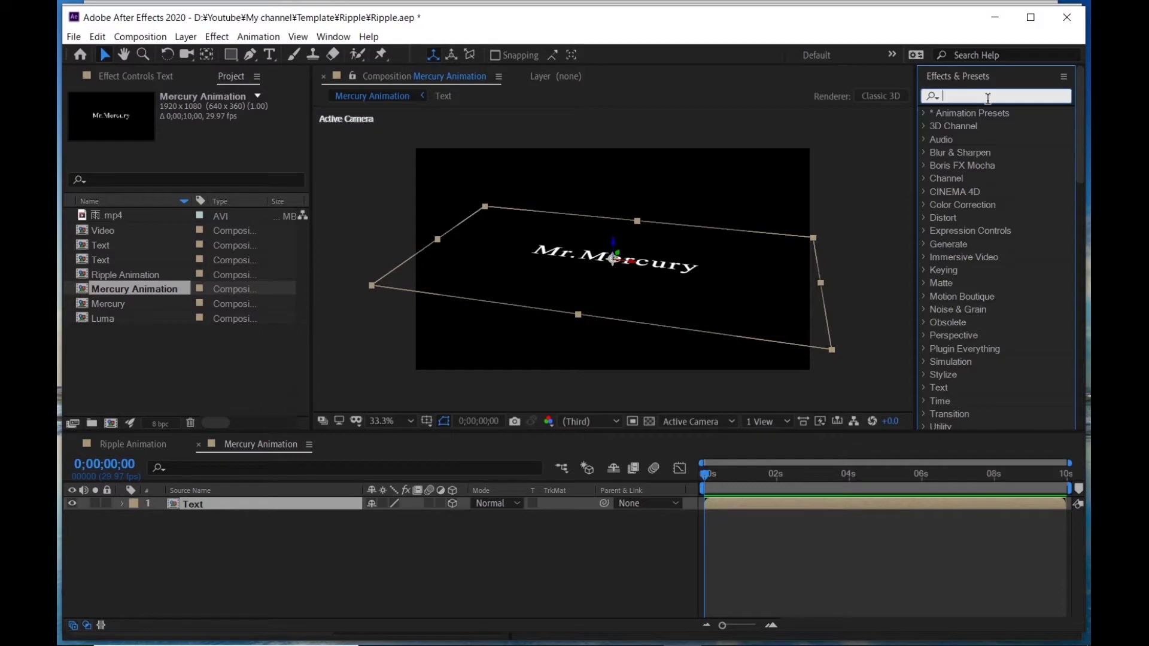
pyautogui.write('mr')
pyautogui.moveTo(984, 128); pyautogui.dragTo(559, 266)
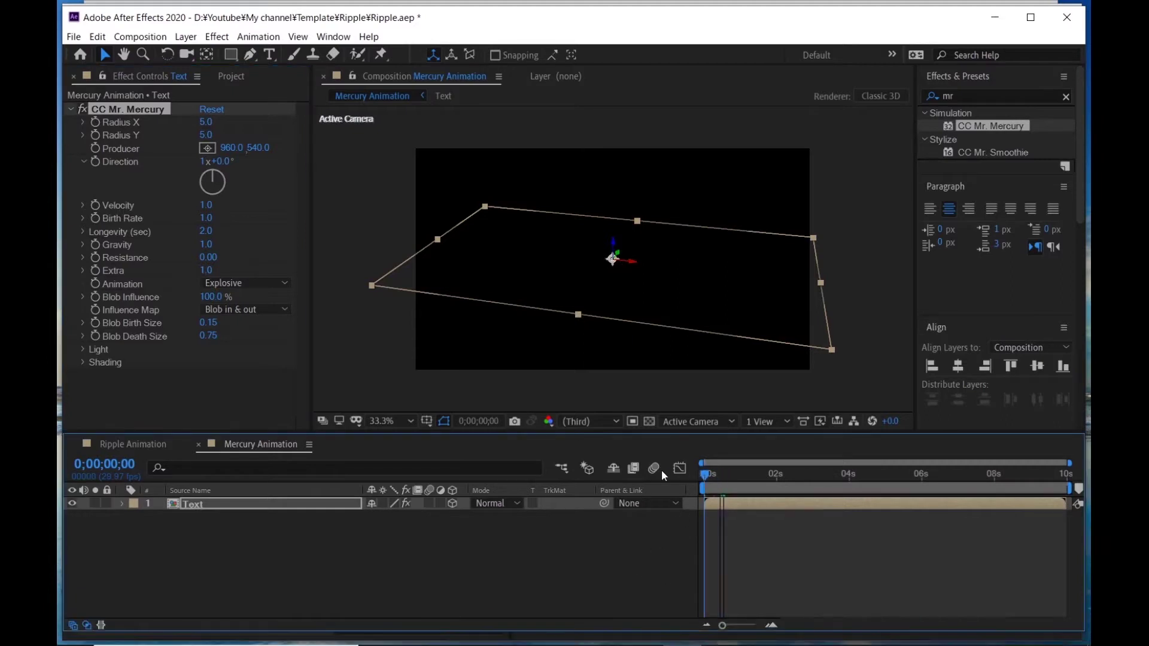
pyautogui.press('space')
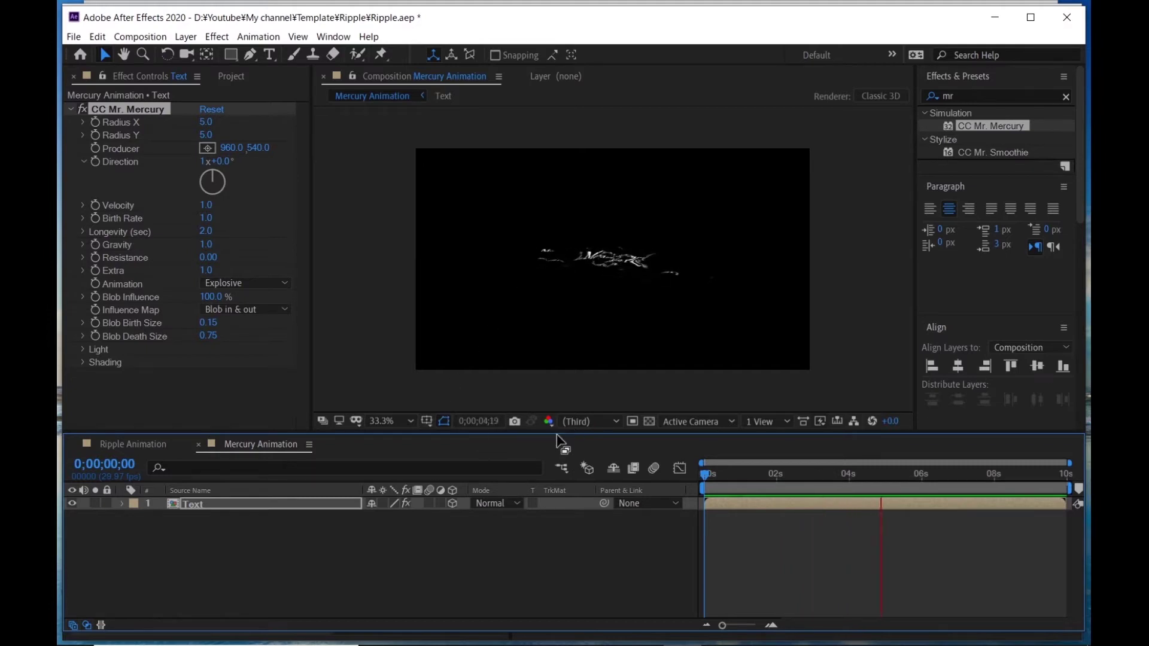
pyautogui.press('space')
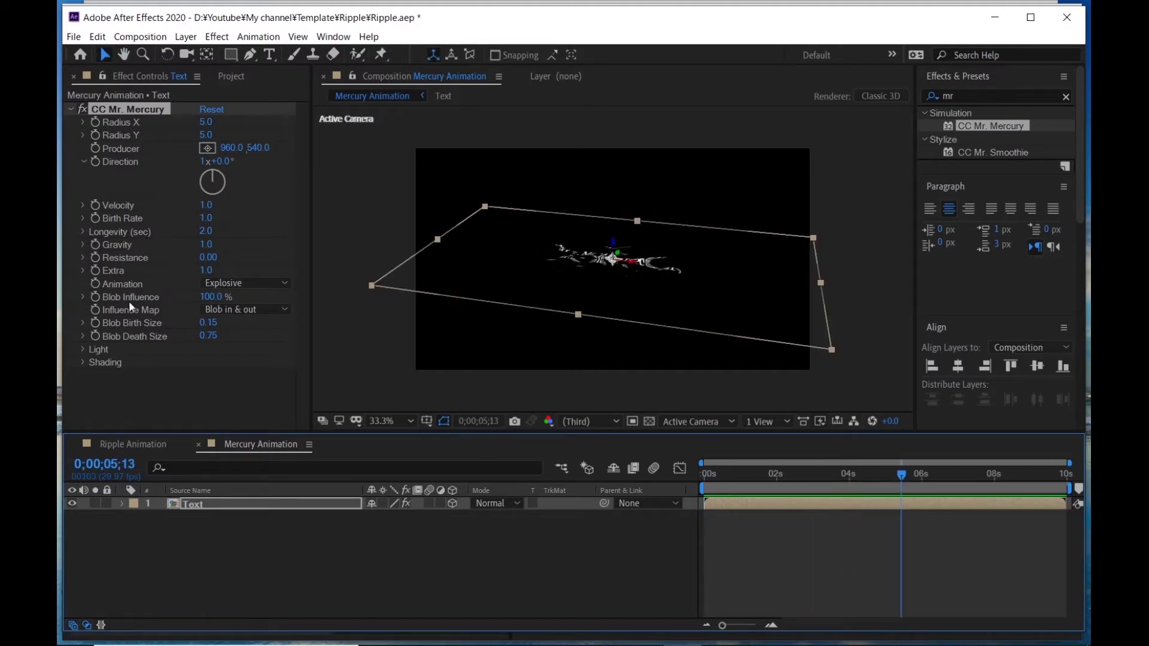
# Set the CC Mr. Mercury Animation style to Fire and preview it from the start.
pyautogui.click(206, 284)
pyautogui.click(227, 372)
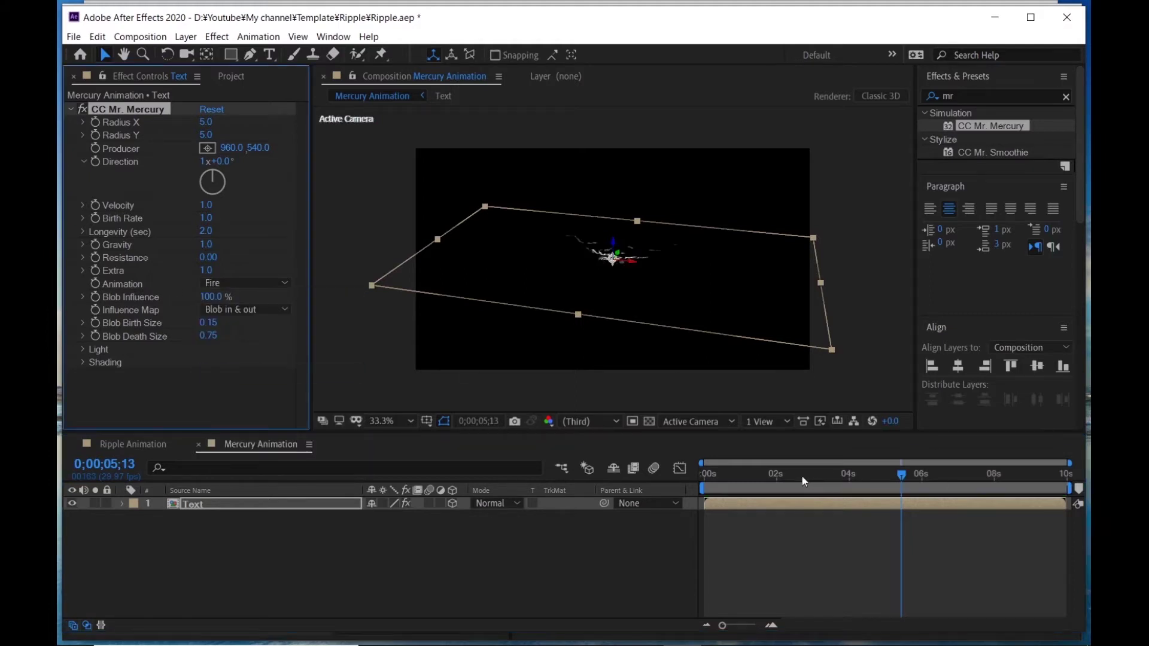
pyautogui.press('Home')
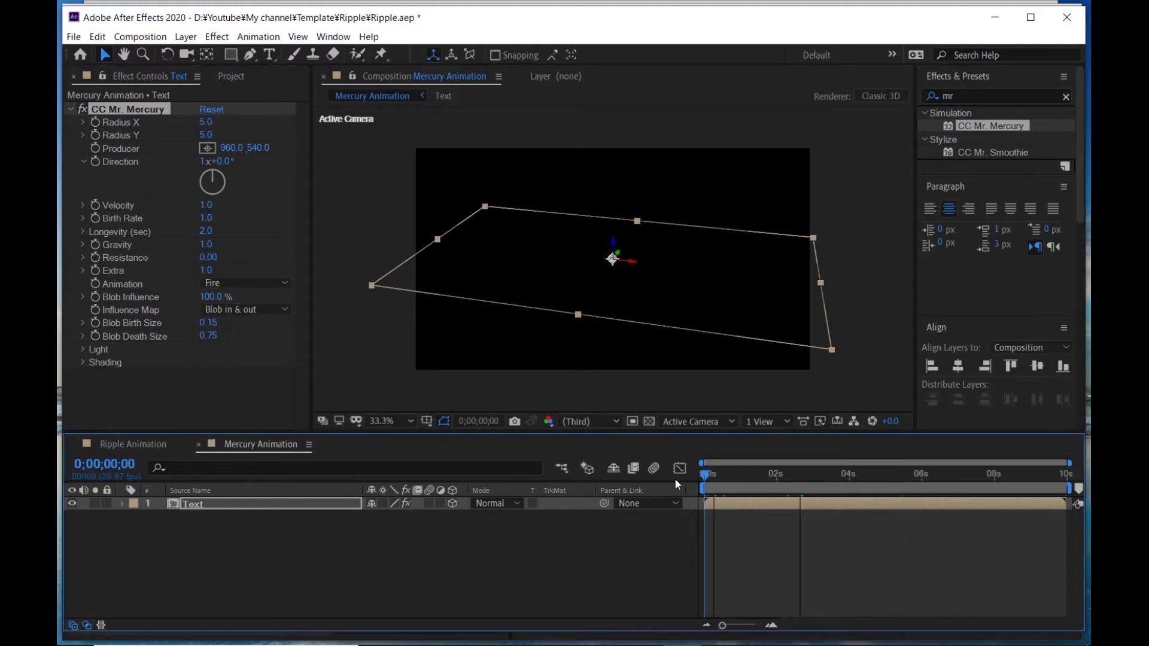
pyautogui.press('space')
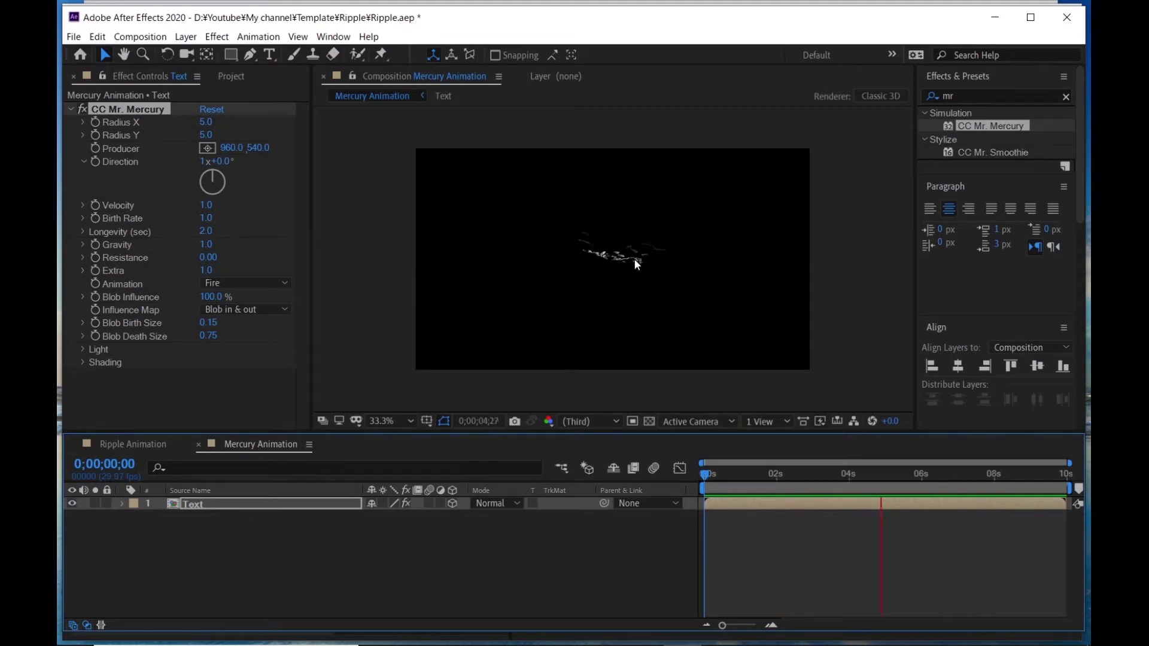
pyautogui.press('space')
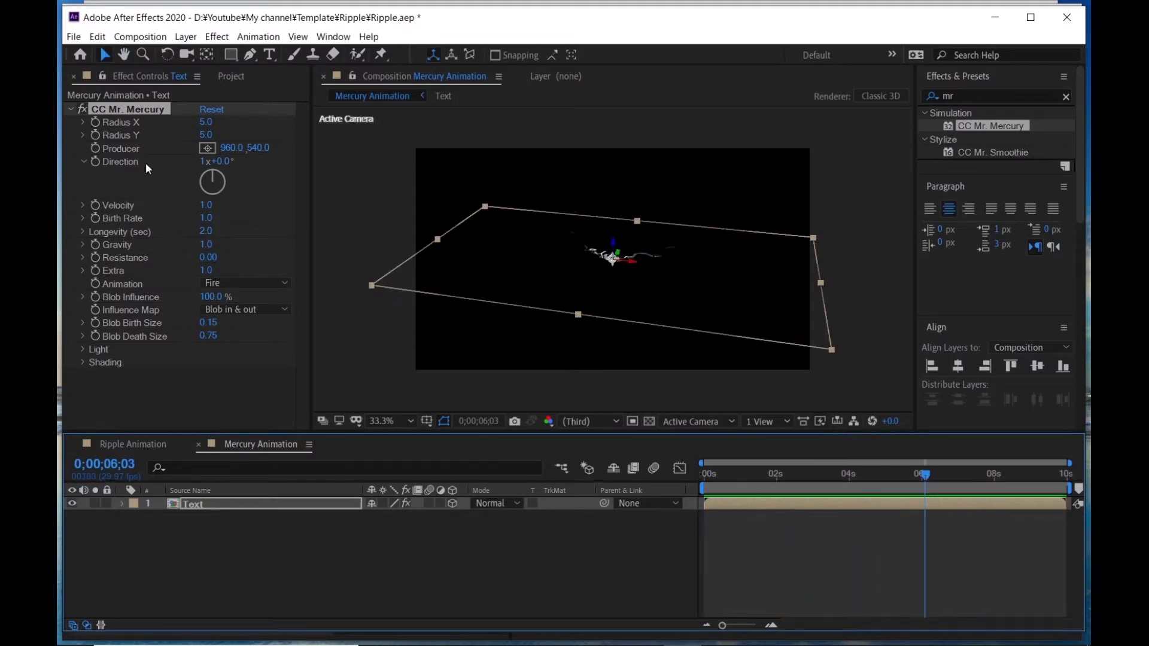
# Move the Producer to 960, 960 and return to the start of the timeline.
pyautogui.click(260, 150)
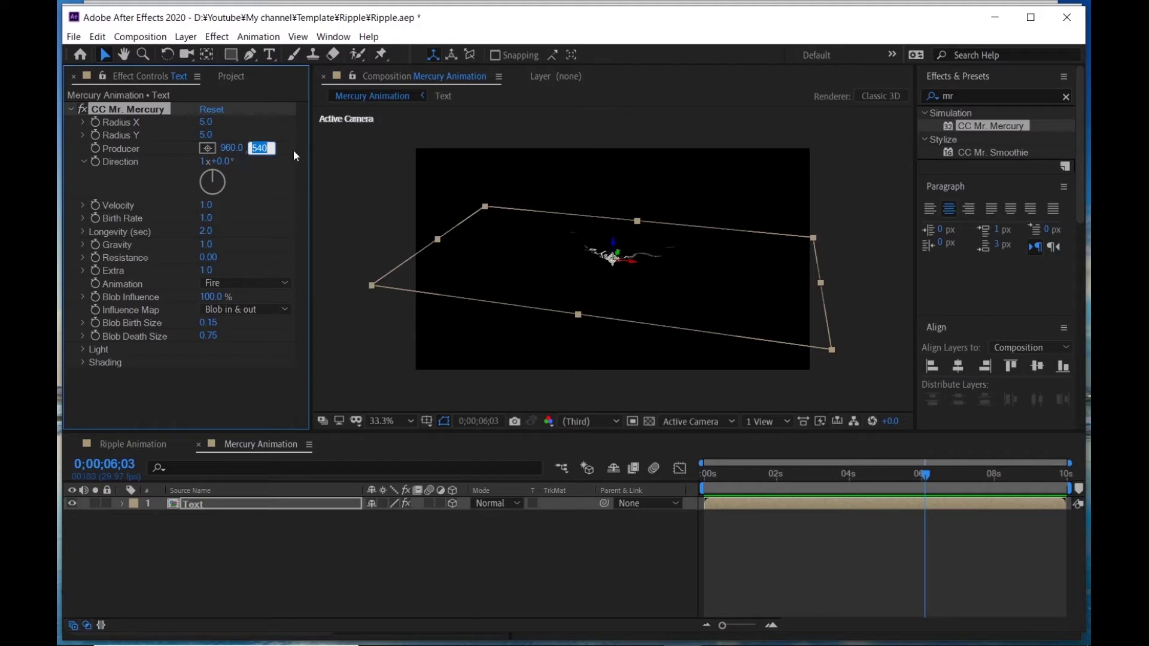
pyautogui.write('960')
pyautogui.press('Return')
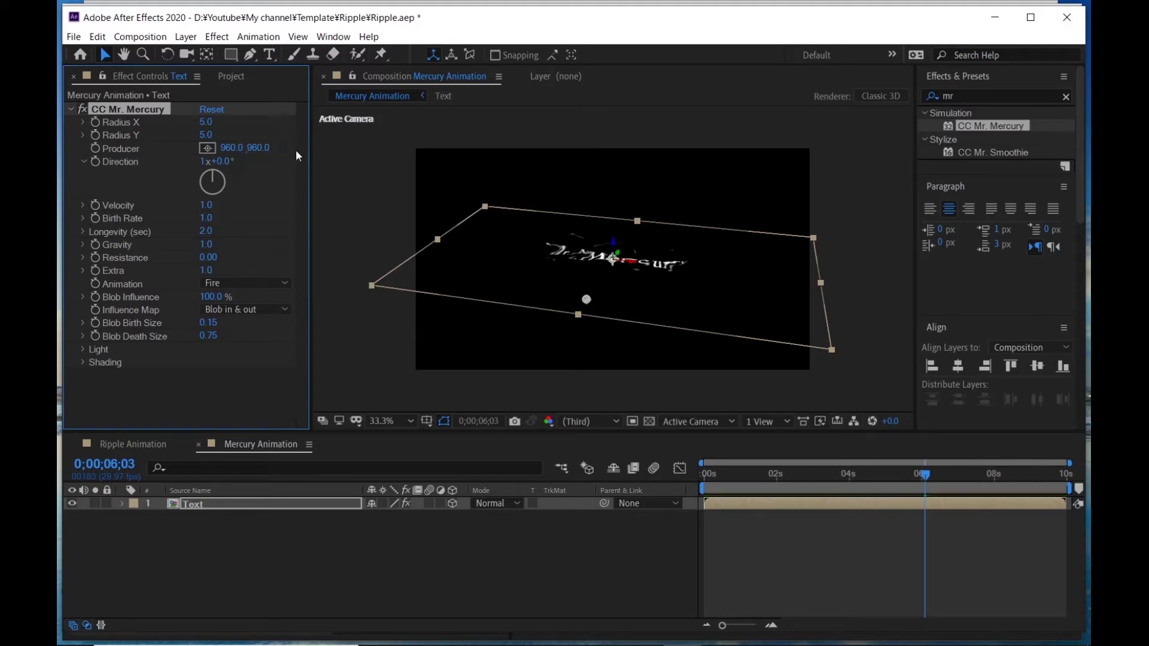
pyautogui.click(771, 556)
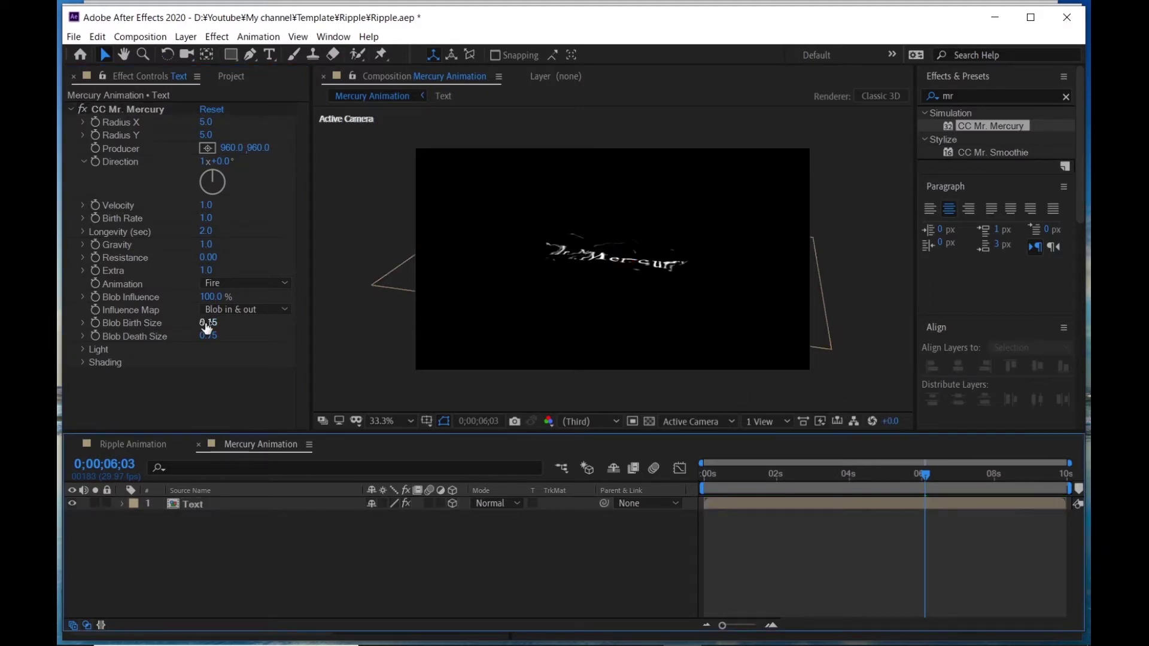
pyautogui.press('Home')
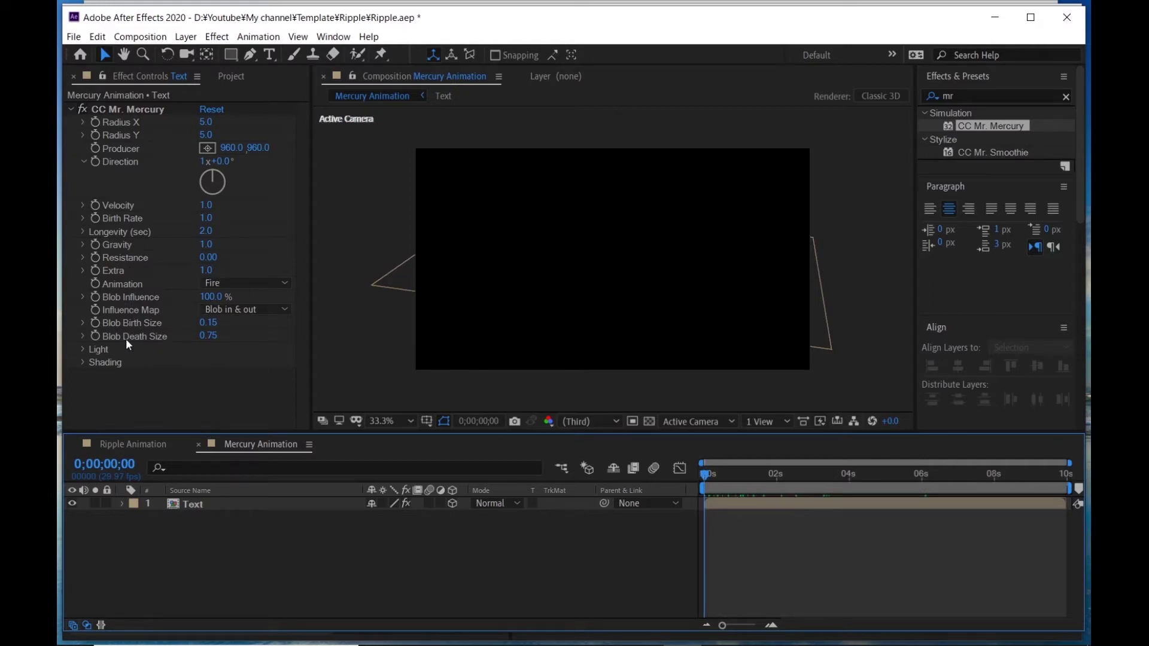
# Keyframe Blob Birth Size at 0 at the start and reveal the keyframed property with U.
pyautogui.click(96, 322)
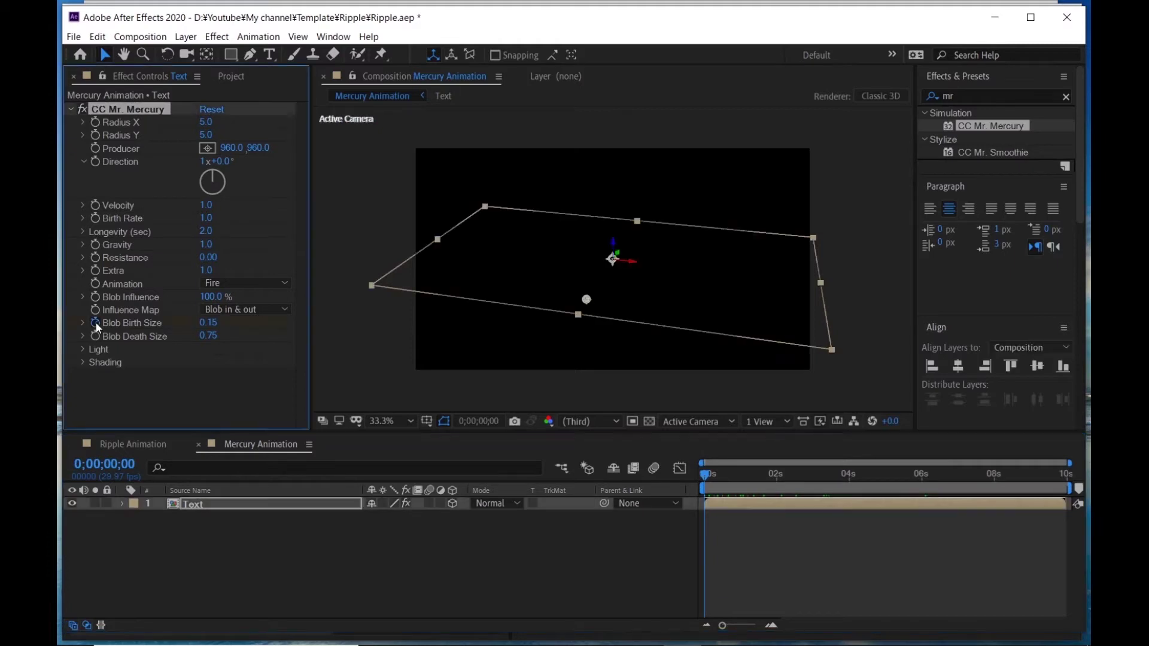
pyautogui.click(213, 323)
pyautogui.write('0')
pyautogui.press('Return')
pyautogui.click(612, 570)
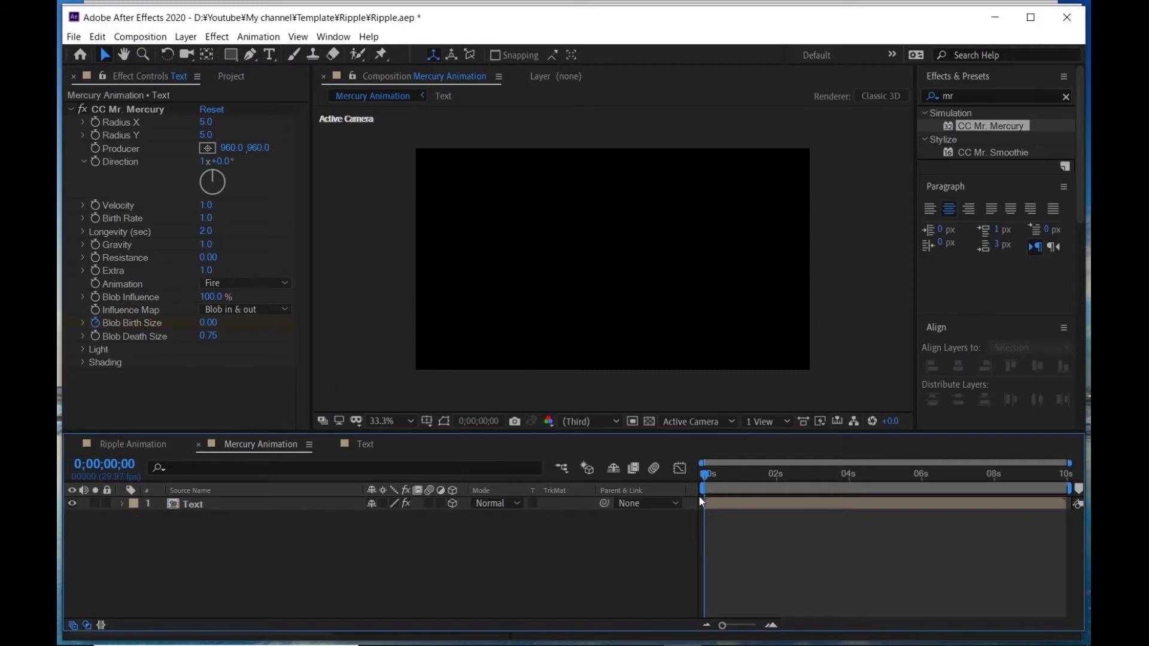
pyautogui.click(353, 508)
pyautogui.press('u')
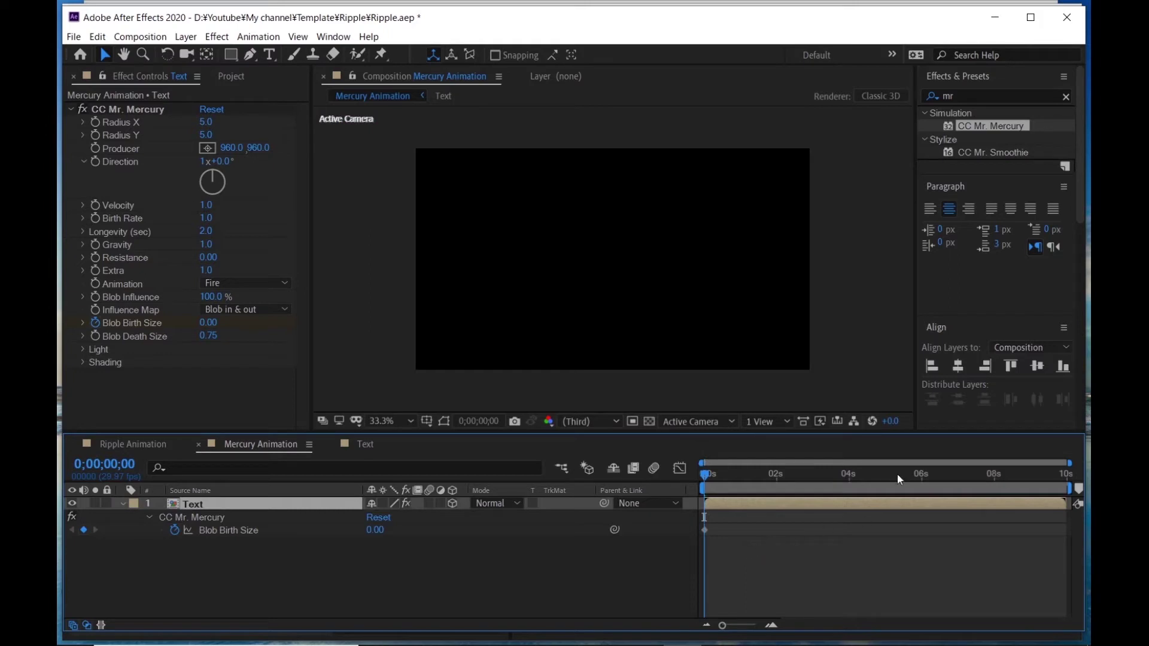
# At 0;00;07;00 set Blob Birth Size to 3, then Easy Ease both keyframes.
pyautogui.click(955, 482)
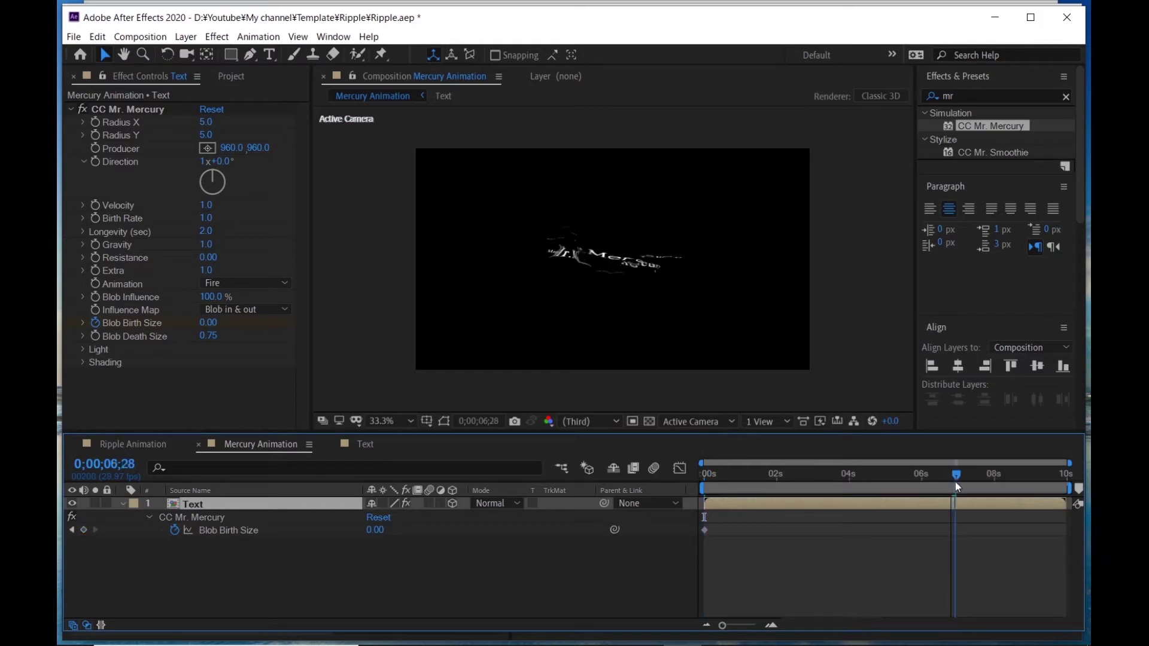
pyautogui.moveTo(955, 483); pyautogui.dragTo(957, 483)
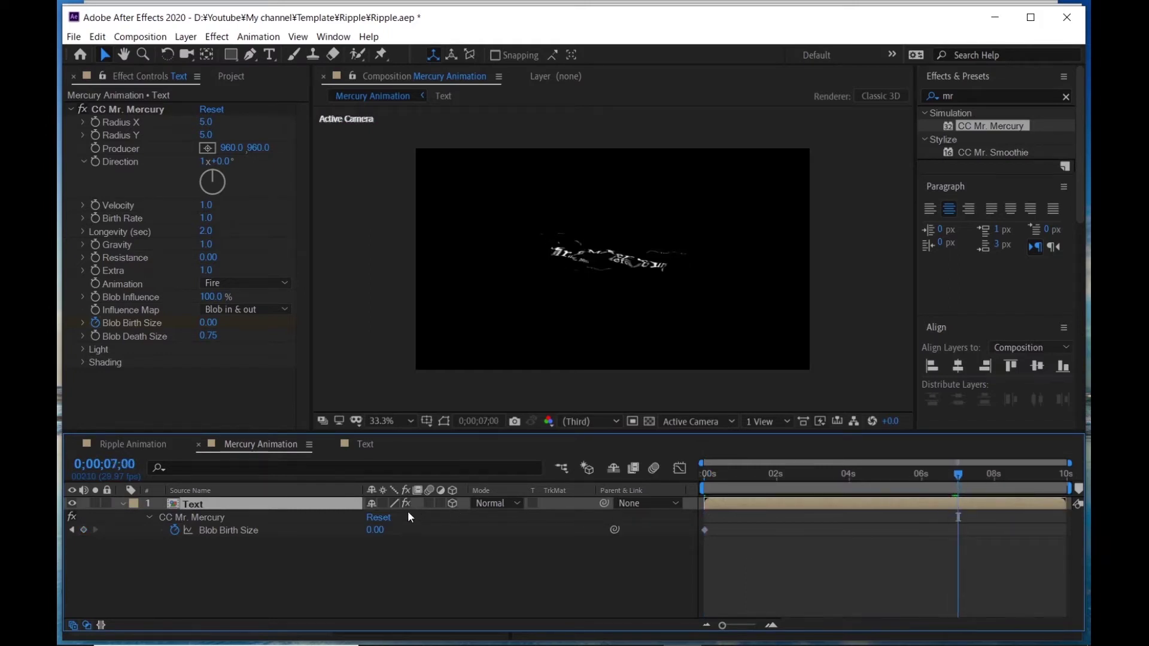
pyautogui.click(208, 324)
pyautogui.write('3')
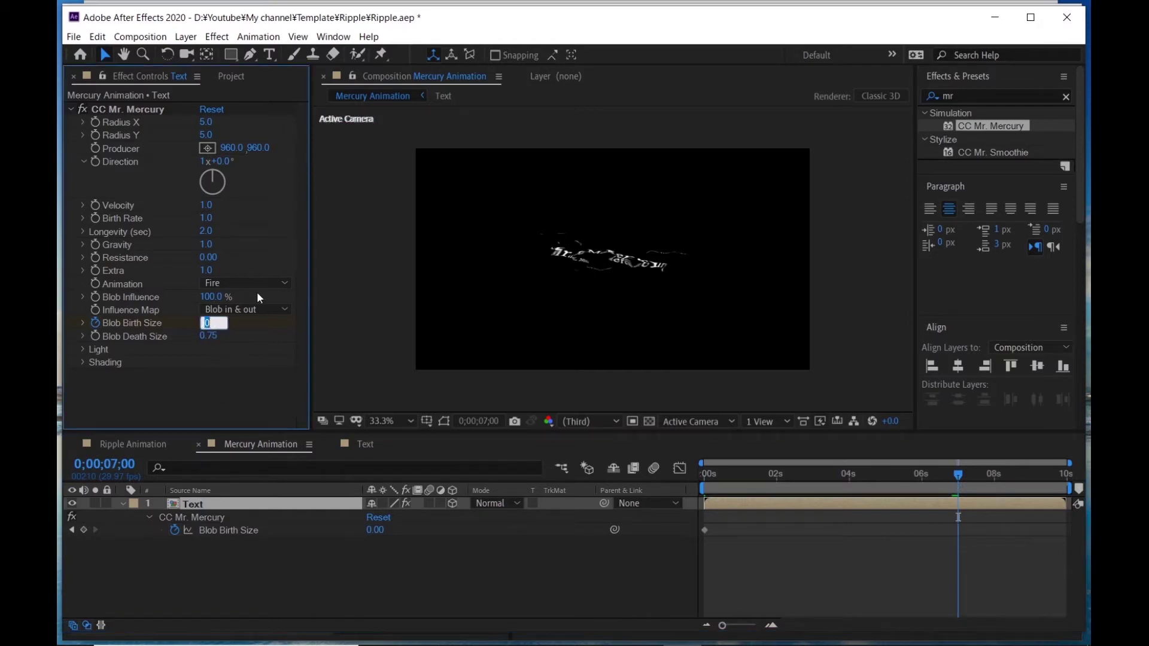
pyautogui.press('Return')
pyautogui.moveTo(981, 567); pyautogui.dragTo(653, 516)
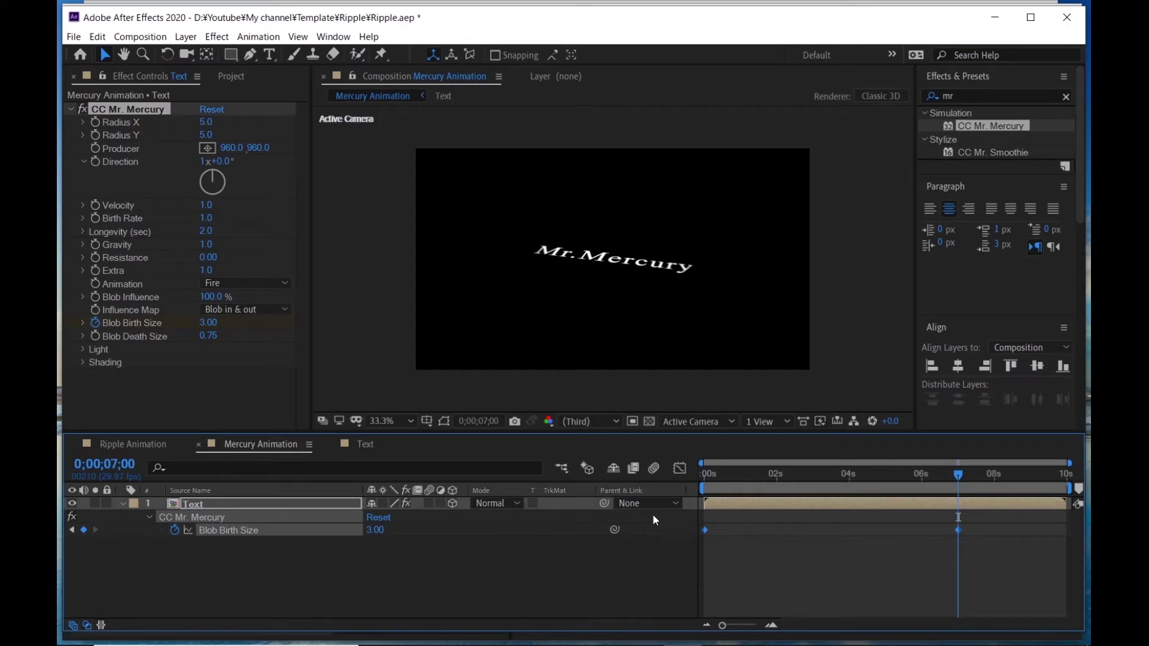
pyautogui.press('F9')
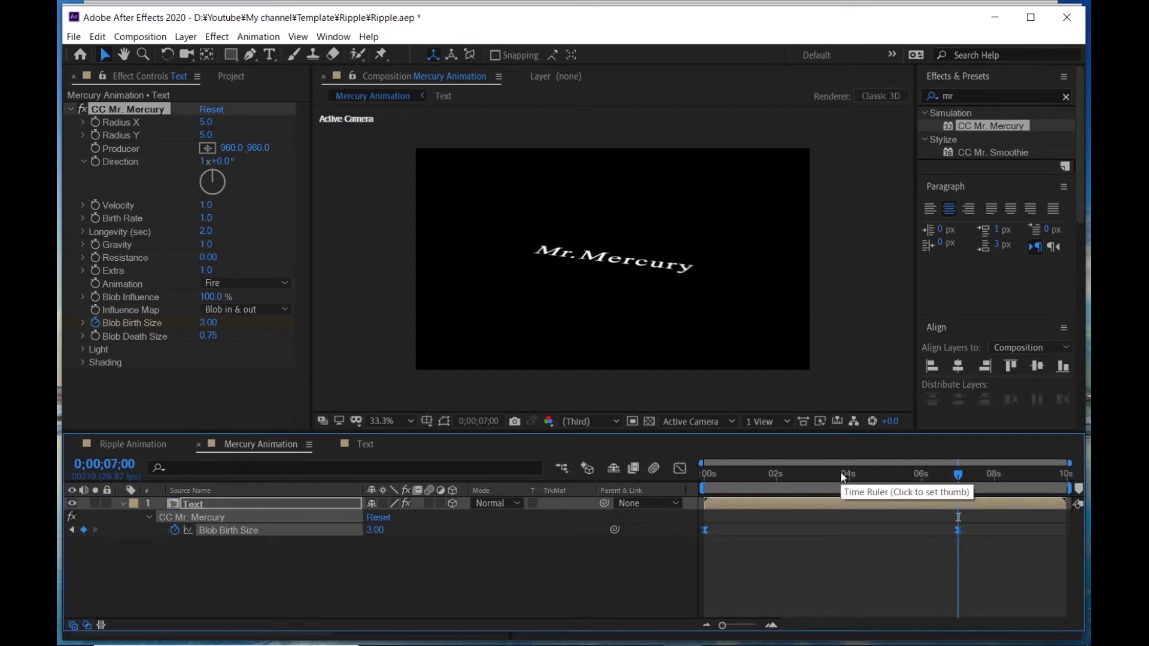
pyautogui.click(347, 585)
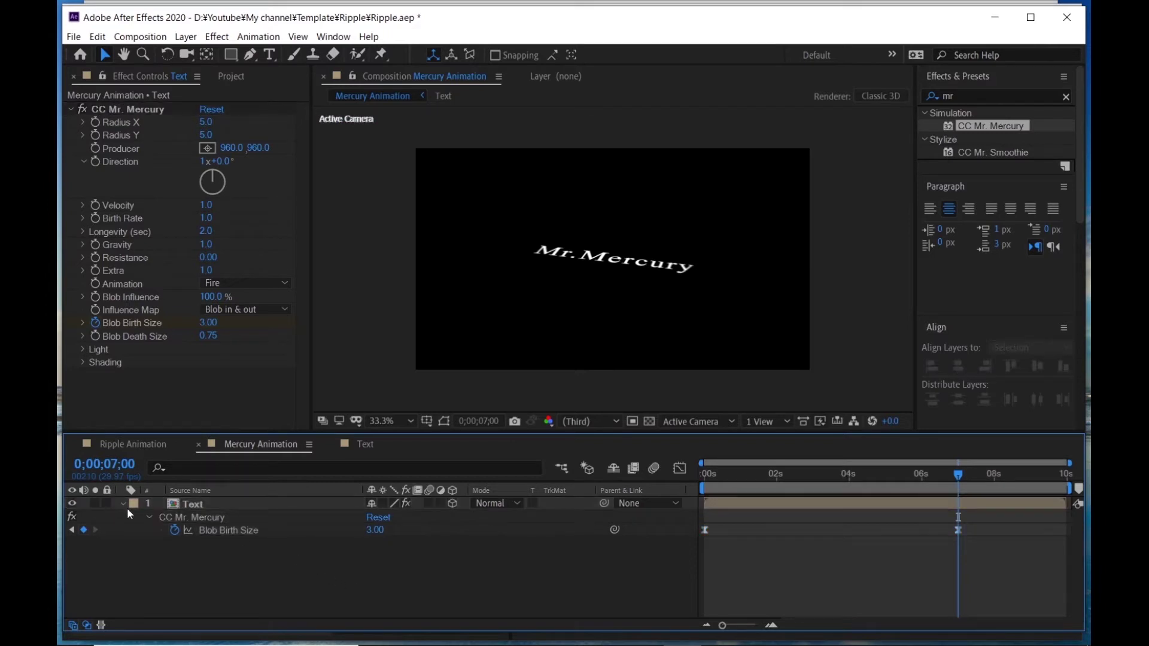
# Pre-compose the Text layer as 'Mercury' with 'Move all attributes' selected.
pyautogui.click(124, 505)
pyautogui.rightClick(185, 503)
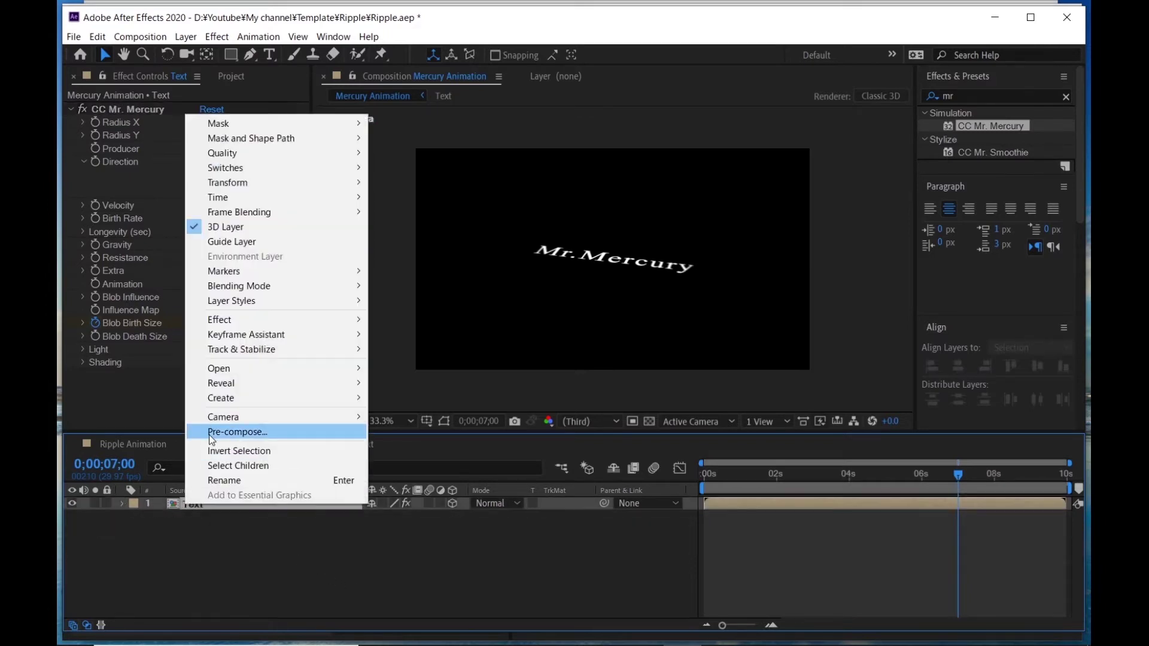
pyautogui.click(209, 432)
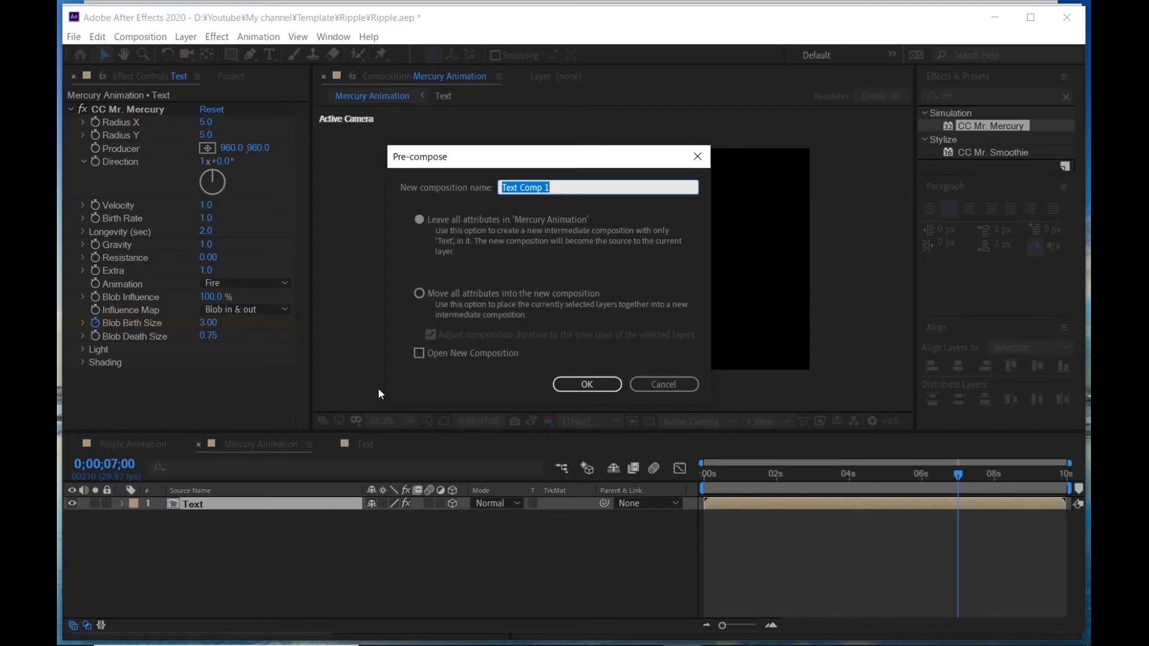
pyautogui.click(417, 292)
pyautogui.click(567, 186)
pyautogui.moveTo(567, 185); pyautogui.dragTo(402, 189)
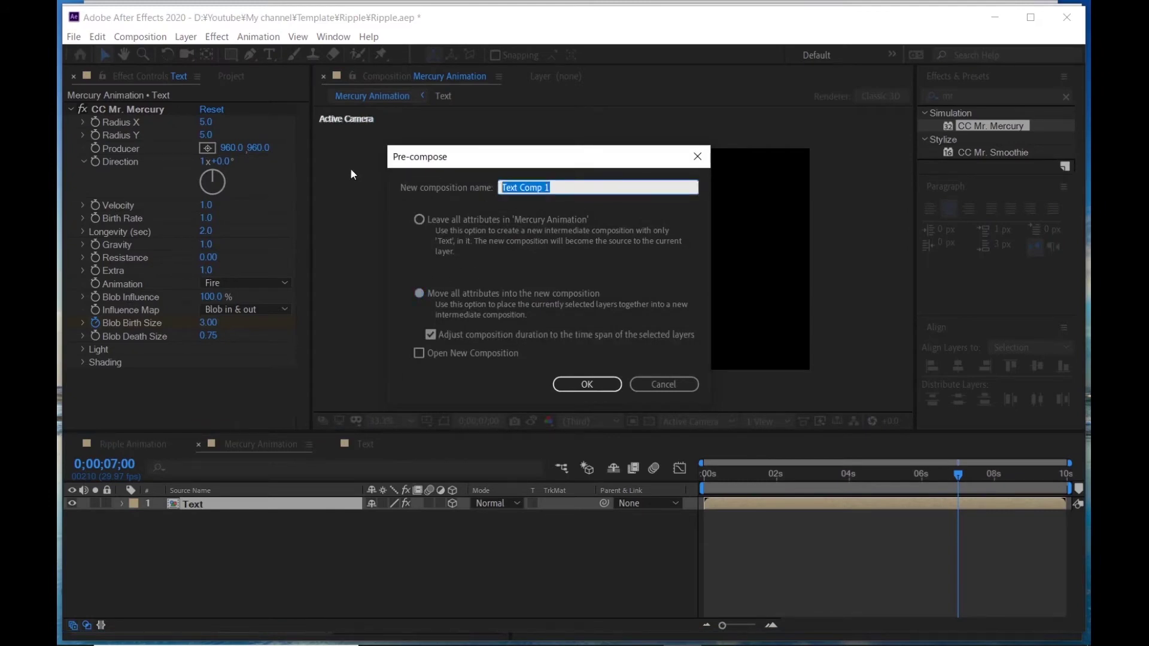
pyautogui.write('Mercury')
pyautogui.press('Return')
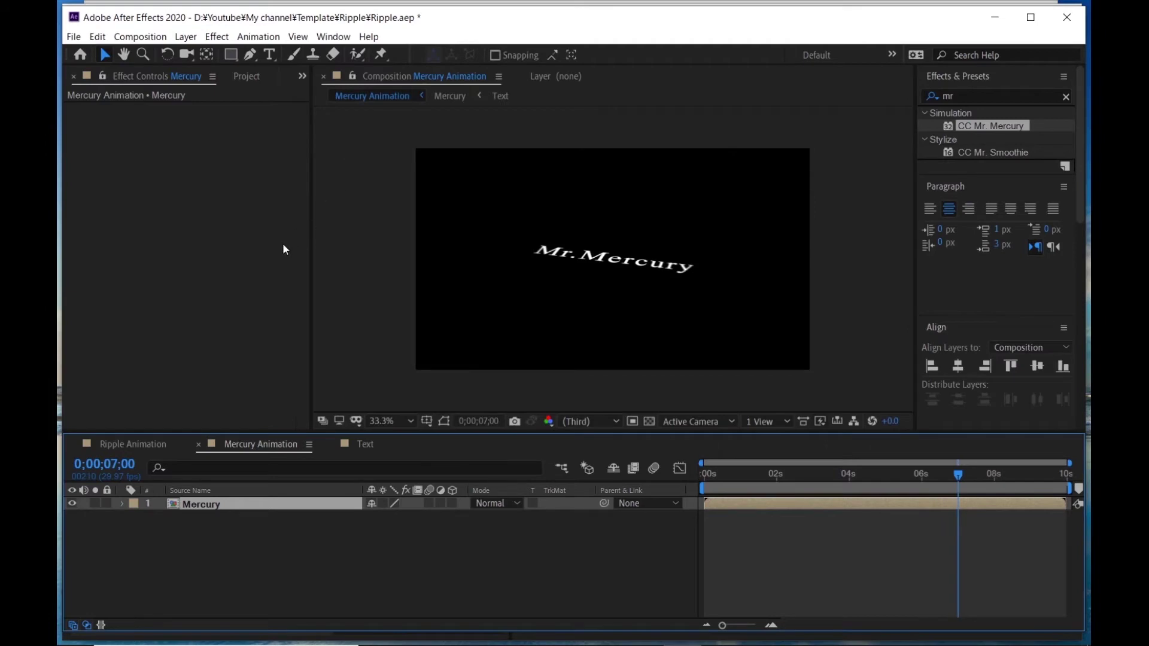
pyautogui.click(207, 554)
# Add the 雨.mp4 rain footage below Mercury and pre-compose it into a comp named 'Video'.
pyautogui.click(246, 74)
pyautogui.moveTo(125, 214); pyautogui.dragTo(282, 556)
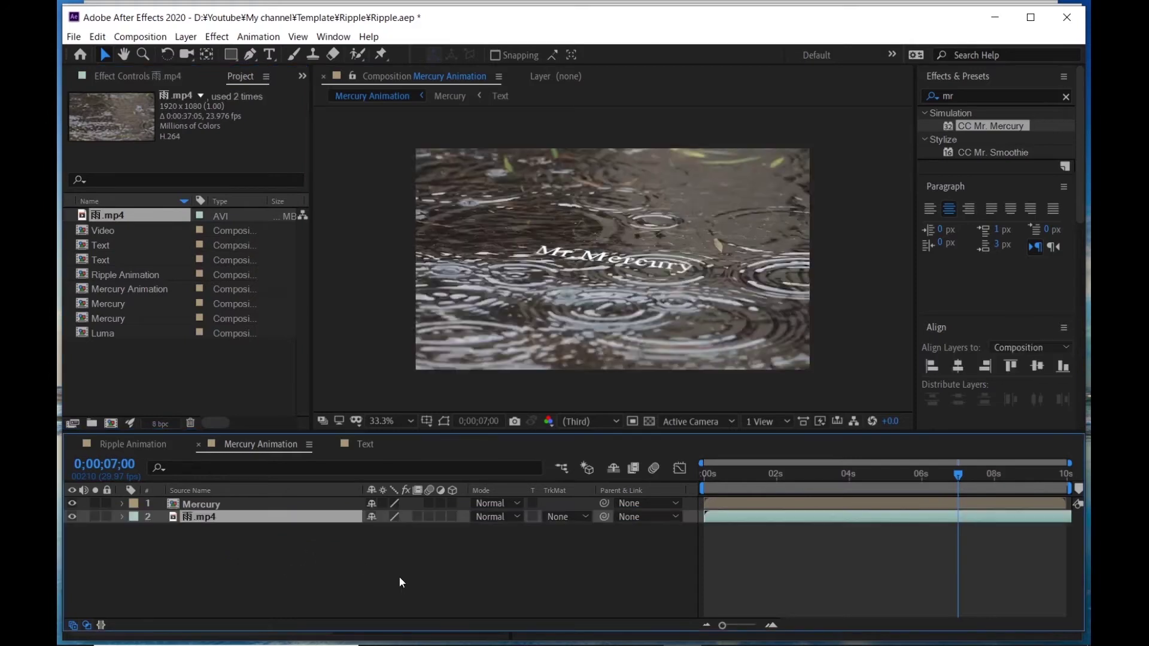
pyautogui.click(199, 518)
pyautogui.rightClick(199, 516)
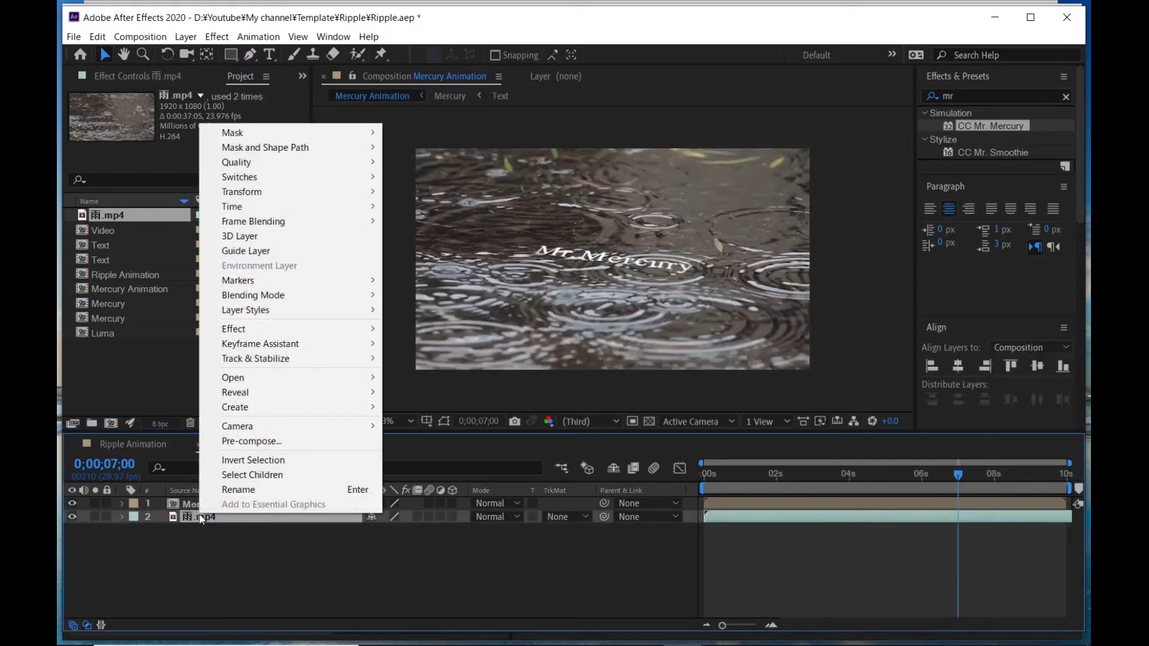
pyautogui.click(246, 442)
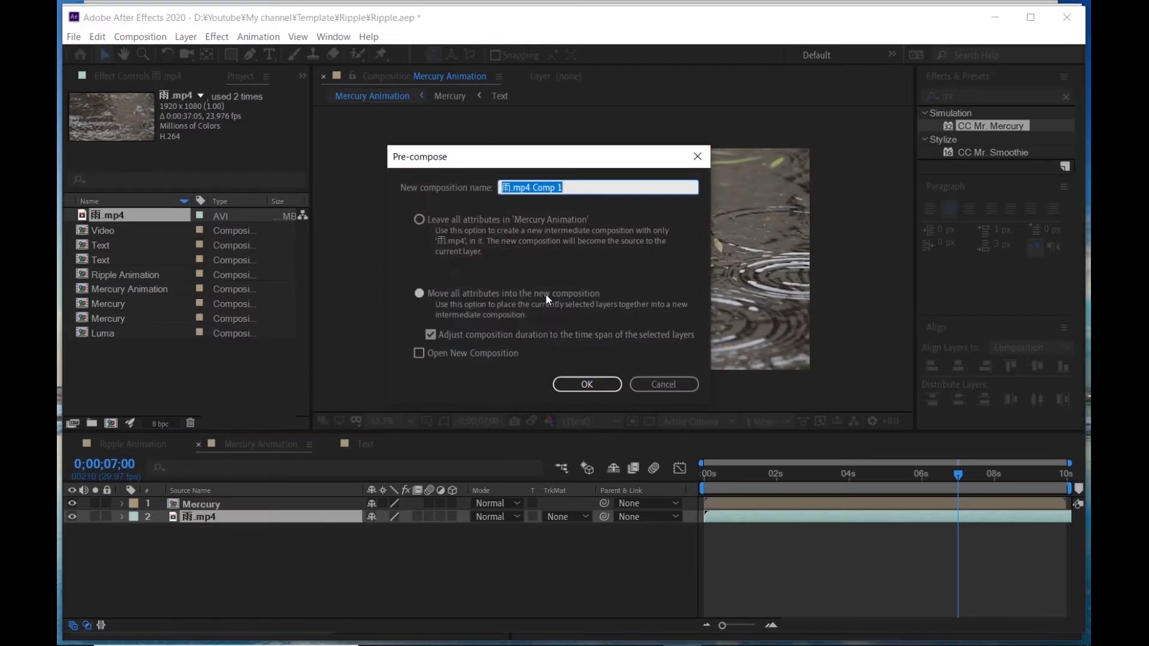
pyautogui.write('Video')
pyautogui.press('Return')
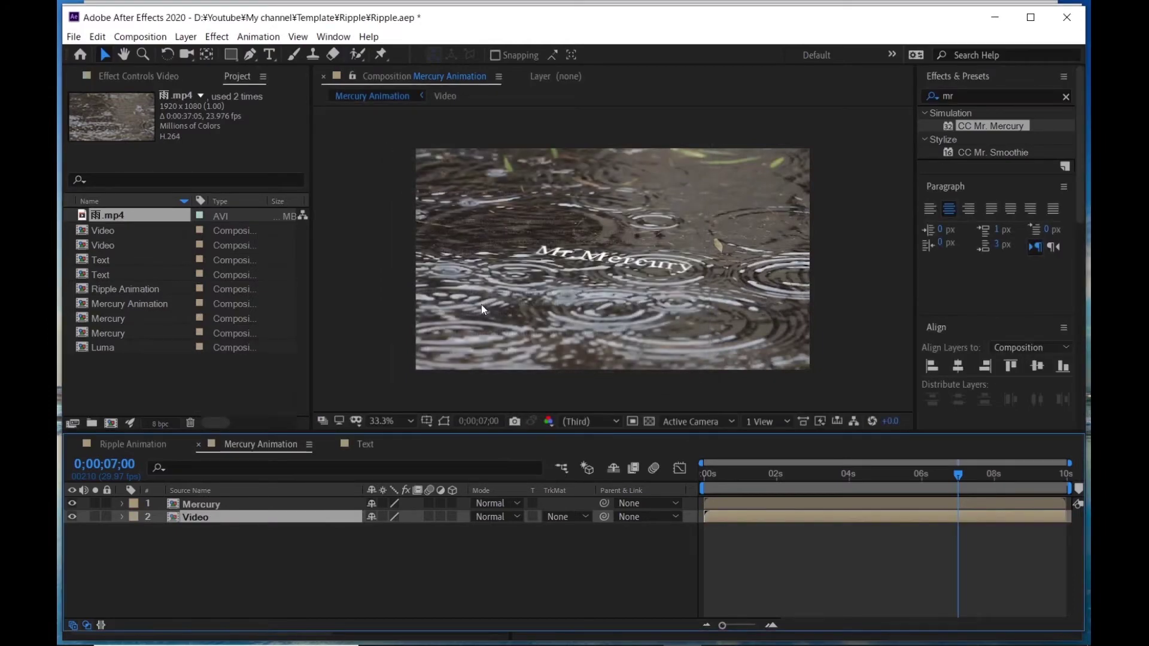
pyautogui.click(284, 556)
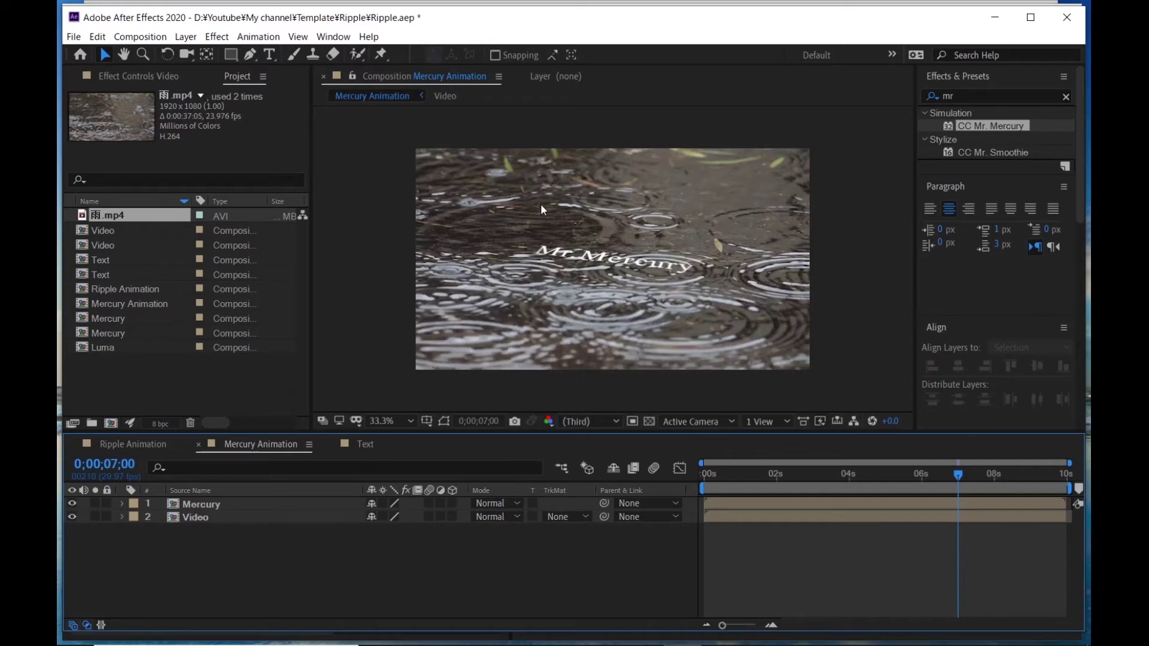
# Apply a Curves effect to the Video layer and bow the curve downward to darken the rain footage.
pyautogui.click(210, 500)
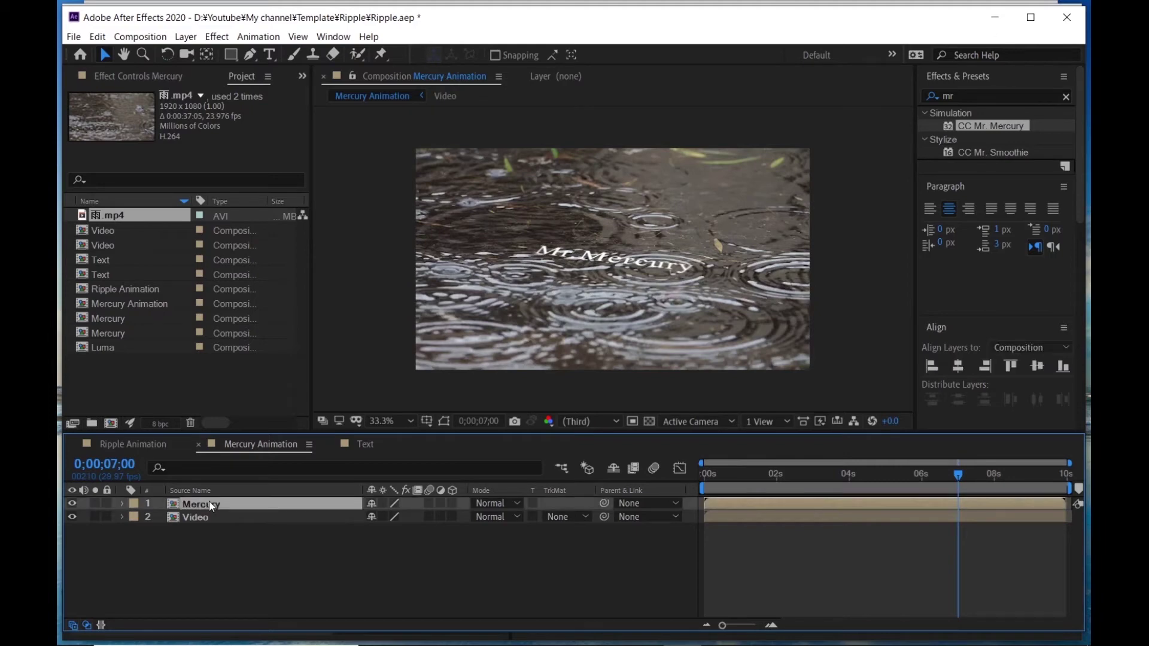
pyautogui.click(210, 518)
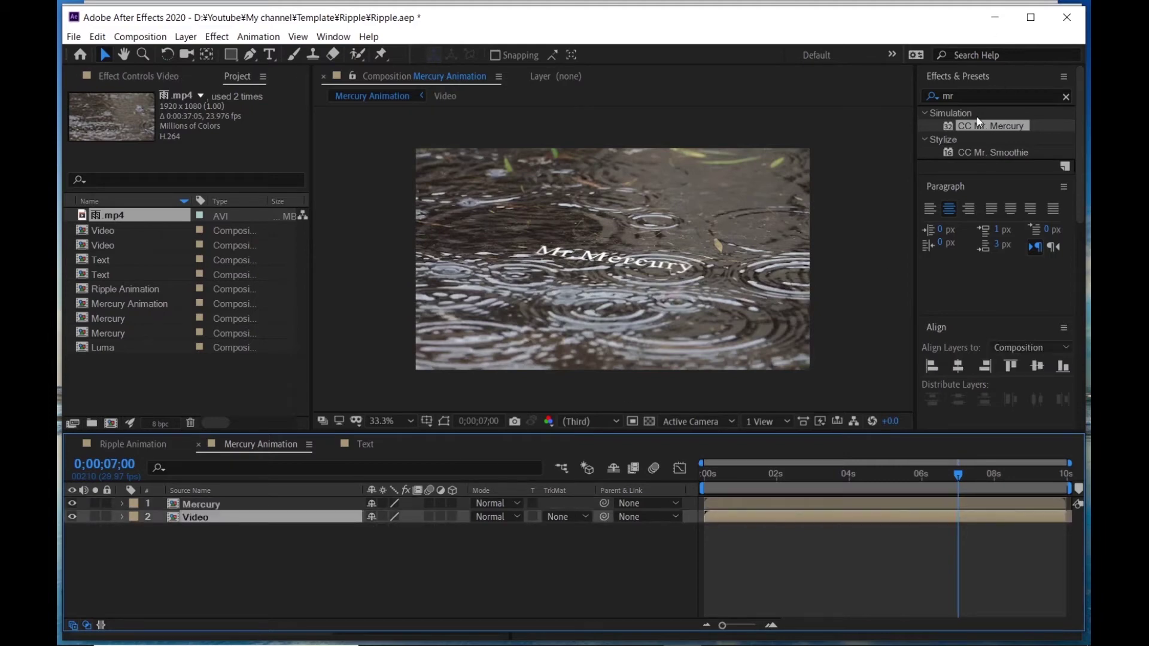
pyautogui.click(948, 95)
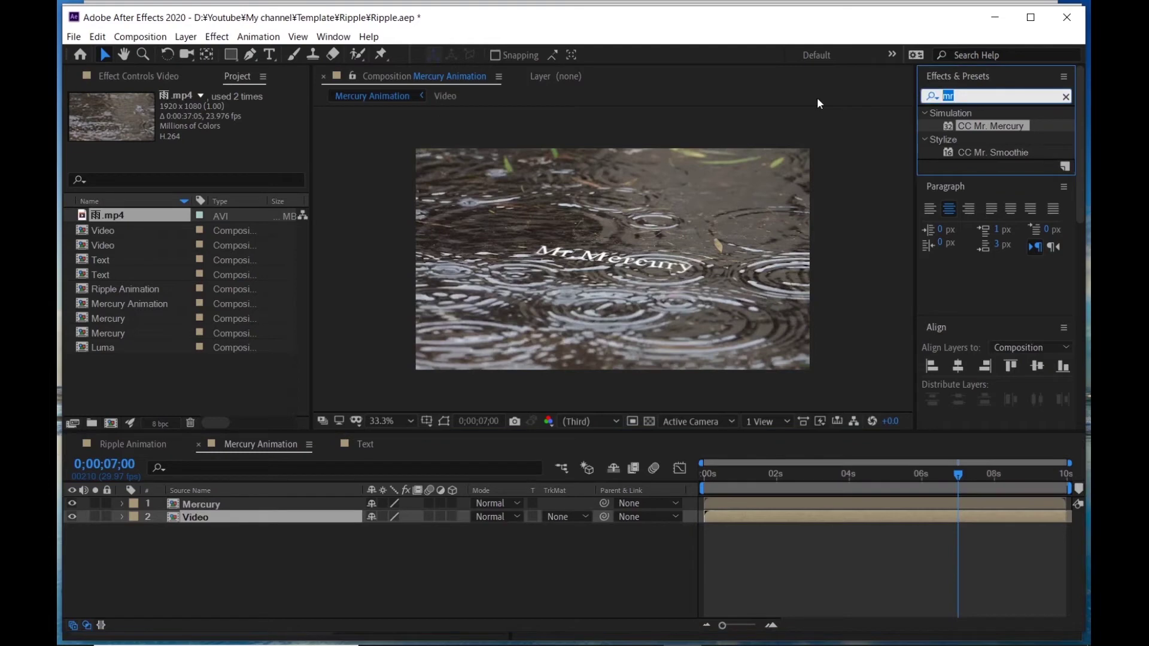
pyautogui.write('curv')
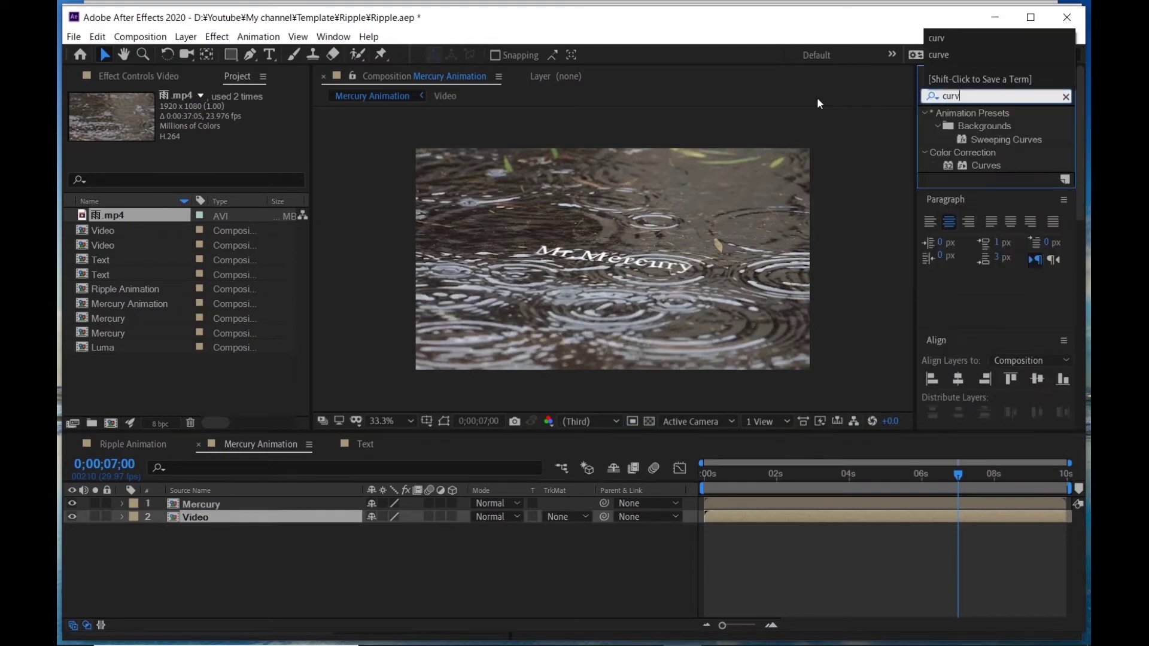
pyautogui.moveTo(966, 168); pyautogui.dragTo(190, 518)
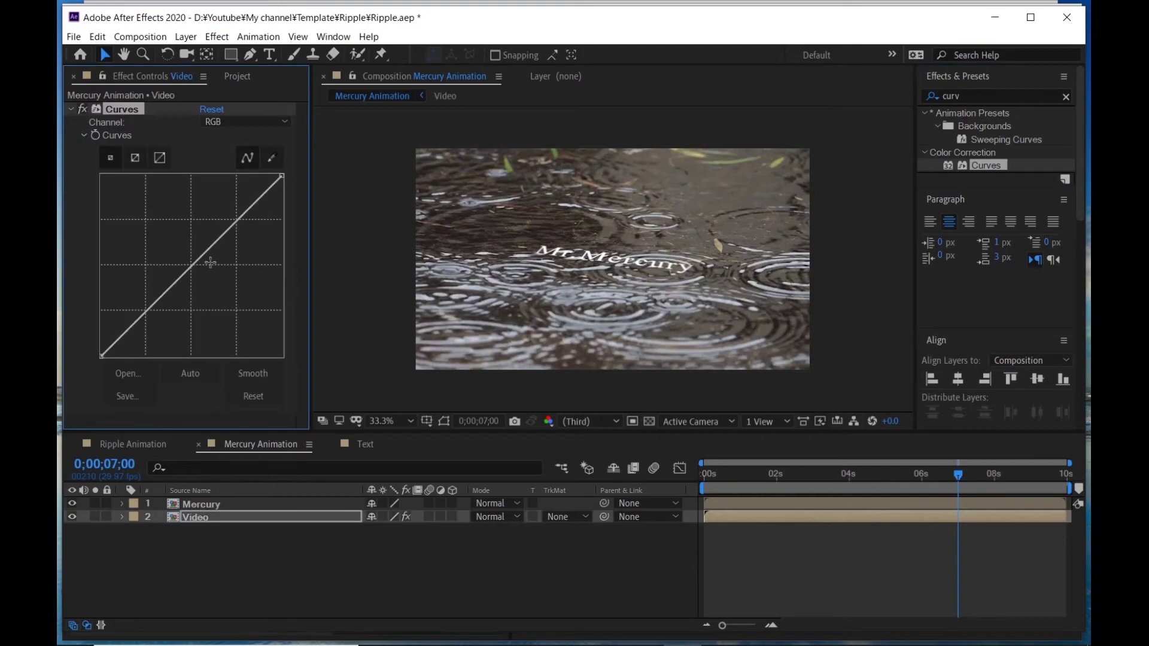
pyautogui.moveTo(202, 254); pyautogui.dragTo(223, 290)
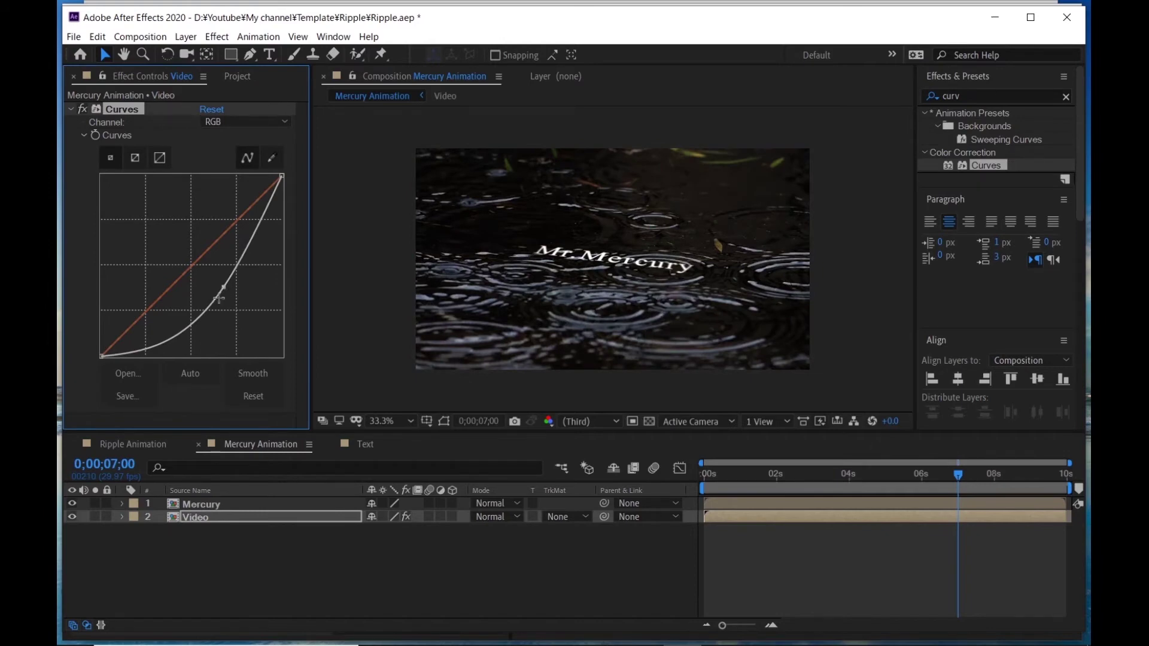
pyautogui.click(425, 548)
# Place Video above Mercury and set Mercury's track matte to Luma Matte "Video".
pyautogui.moveTo(198, 503); pyautogui.dragTo(208, 518)
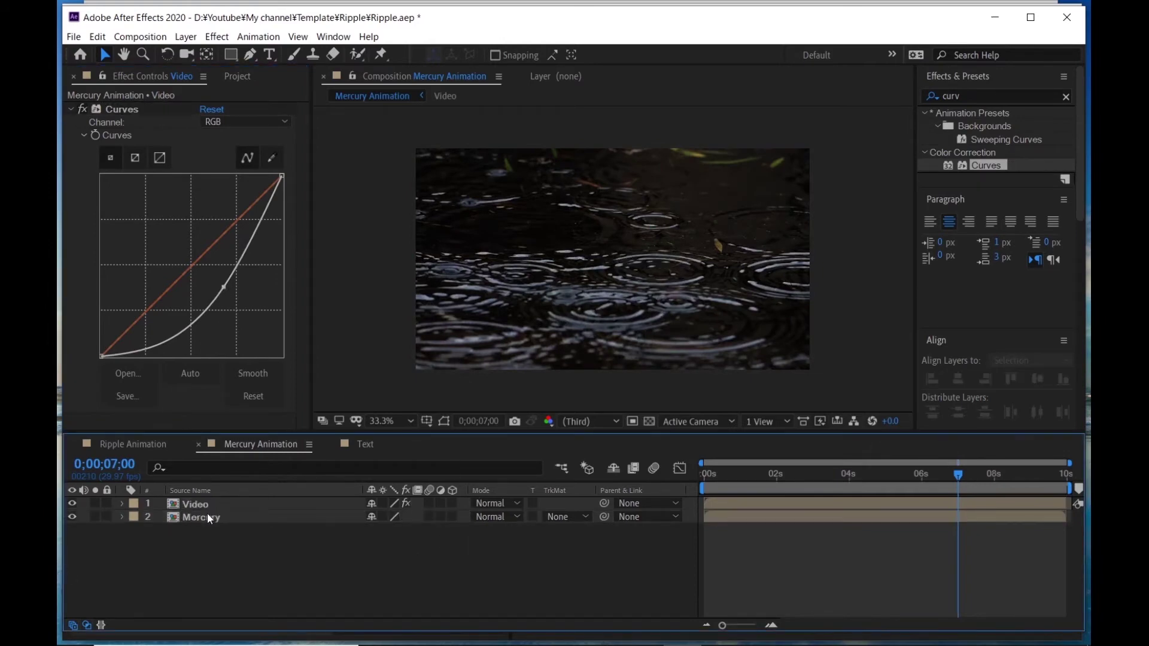
pyautogui.click(199, 518)
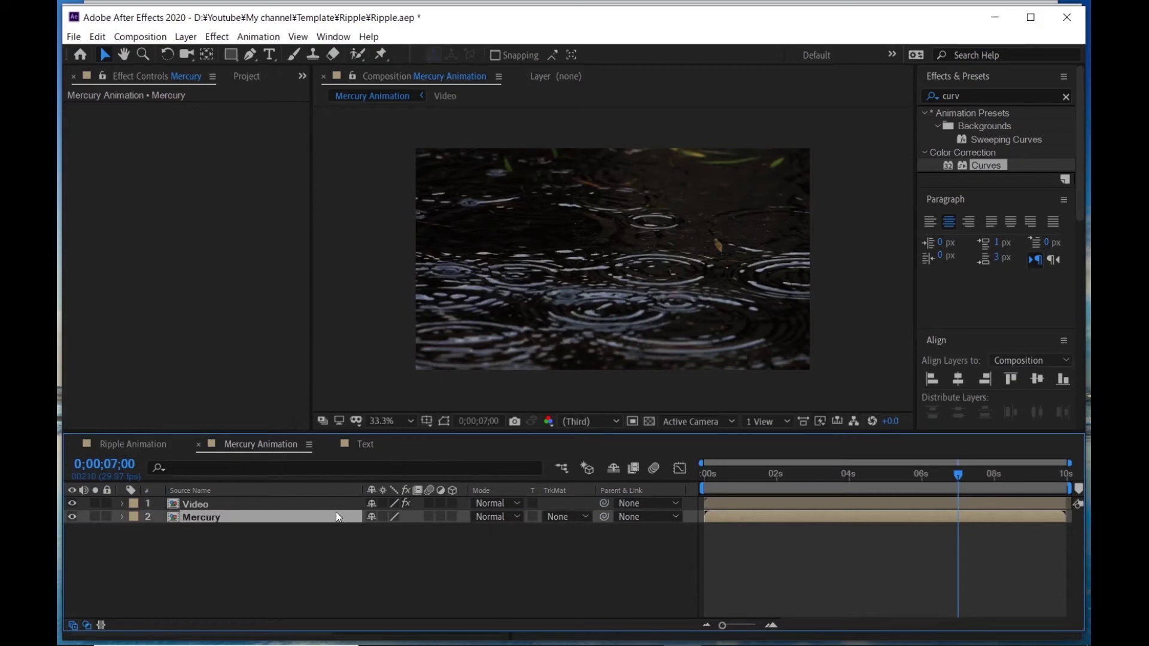
pyautogui.click(573, 518)
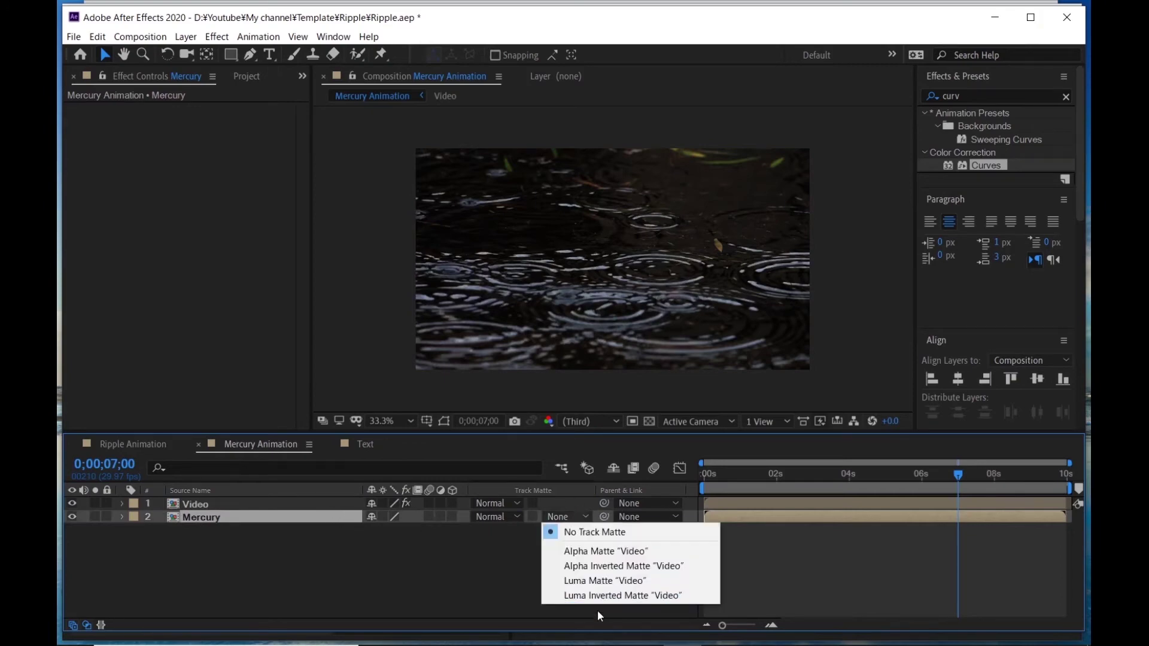
pyautogui.click(600, 581)
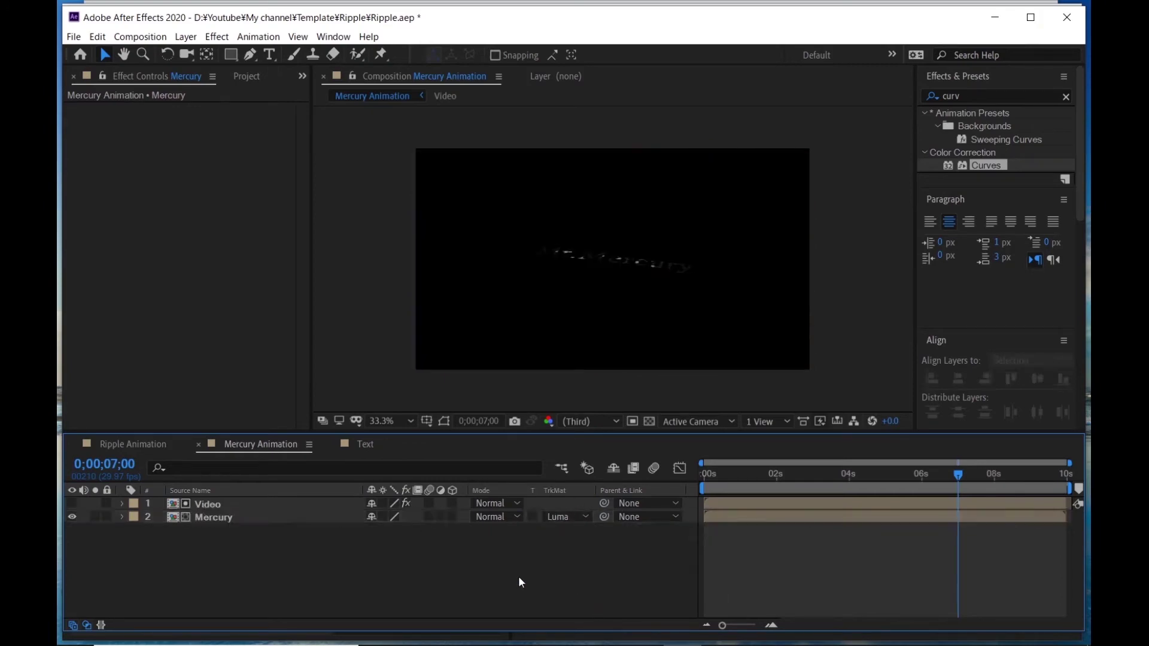
# Scrub the timeline to around six seconds to check the matted Mr.Mercury text.
pyautogui.click(784, 504)
pyautogui.moveTo(790, 474)
pyautogui.mouseDown()
pyautogui.moveTo(728, 514)
pyautogui.moveTo(791, 495)
pyautogui.moveTo(772, 503)
pyautogui.mouseUp()
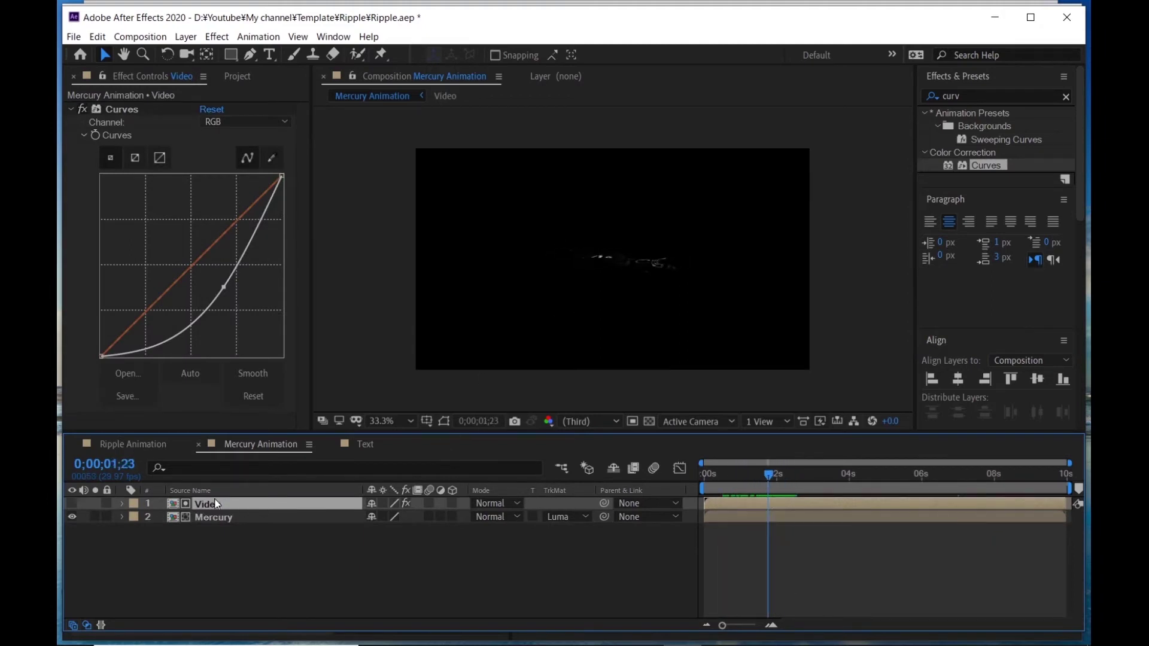
pyautogui.click(932, 483)
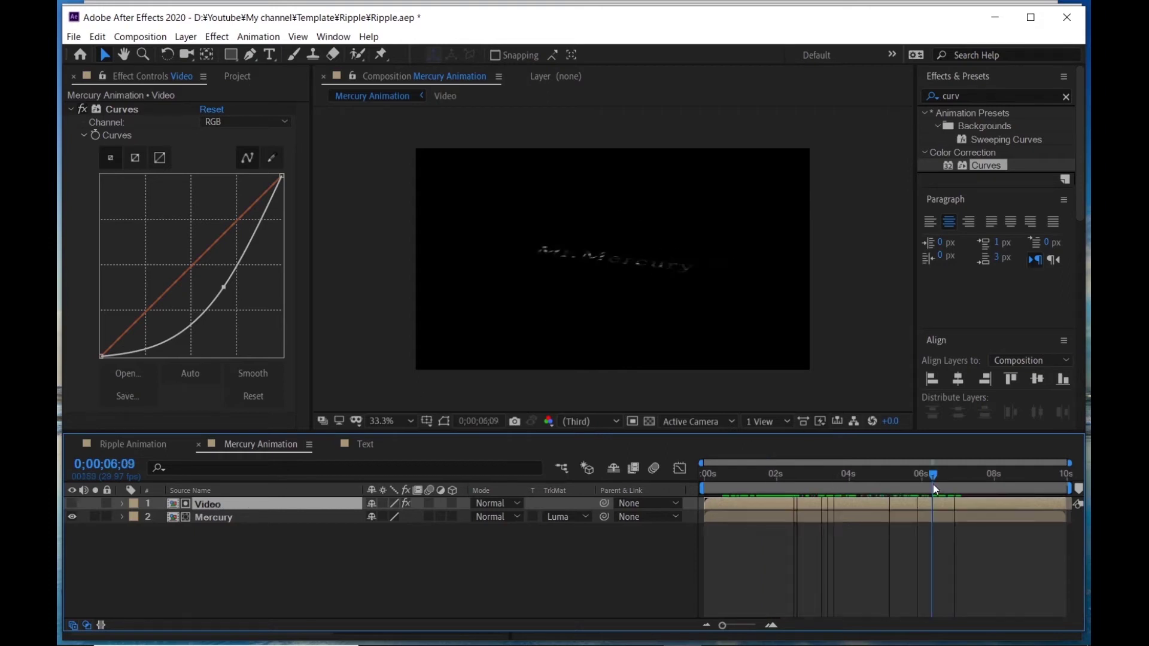
pyautogui.moveTo(932, 484); pyautogui.dragTo(952, 488)
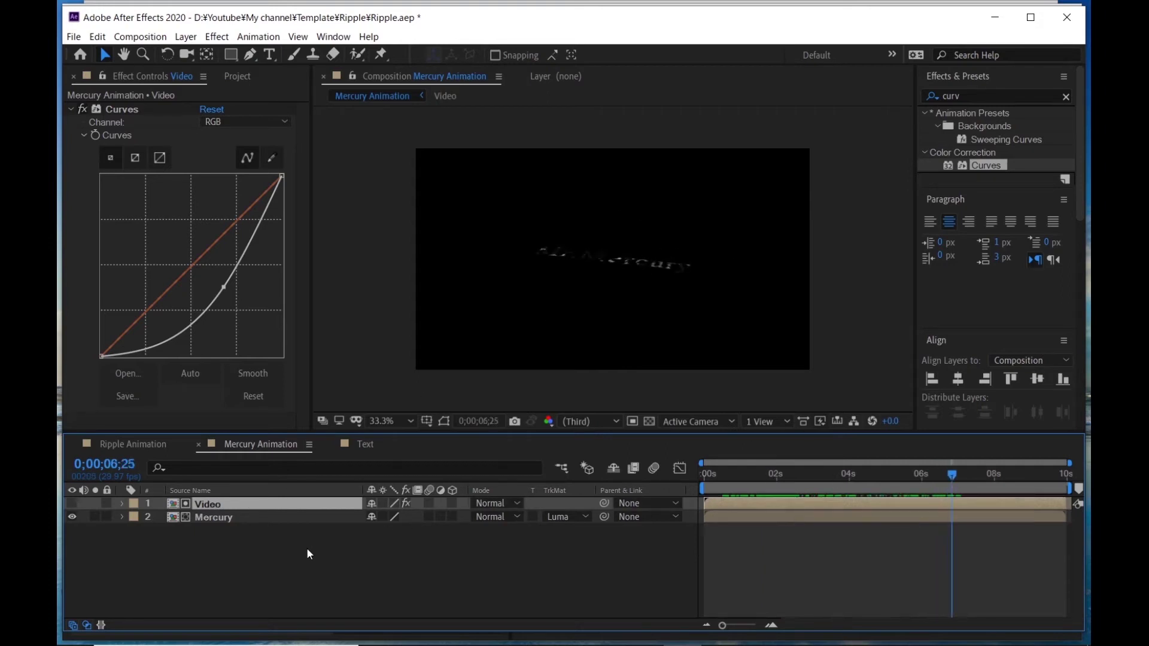
# Select both the Video and Mercury layers and precompose them into a composition named 'Ripple'.
pyautogui.click(228, 548)
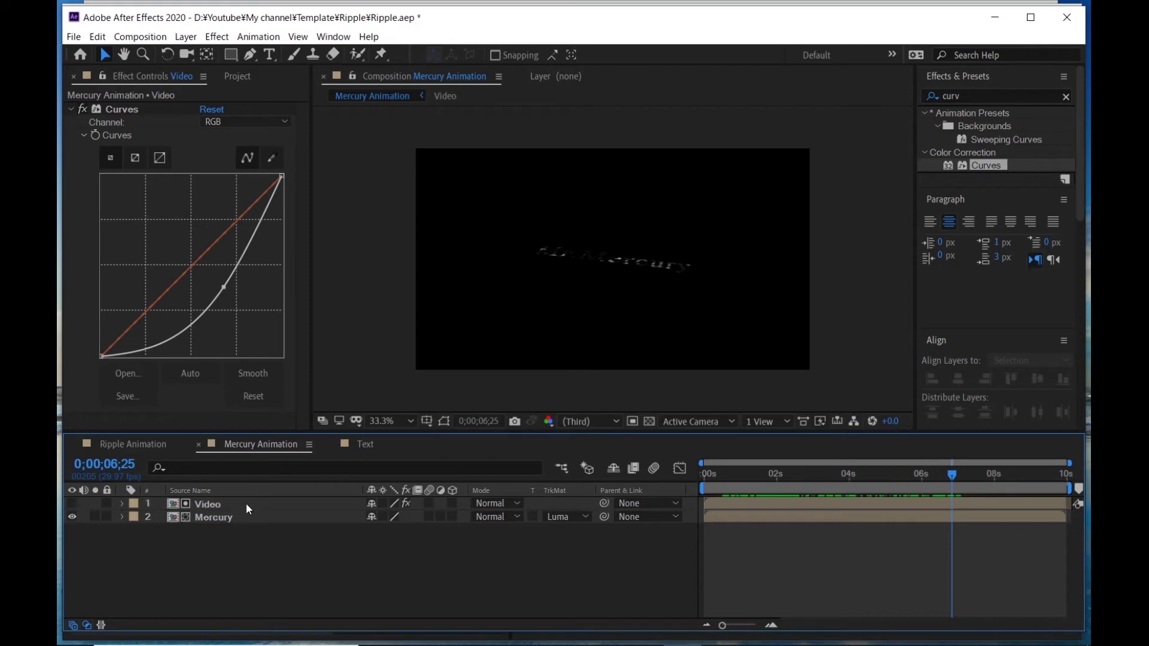
pyautogui.hotkey('ctrl', 'a')
pyautogui.rightClick(213, 515)
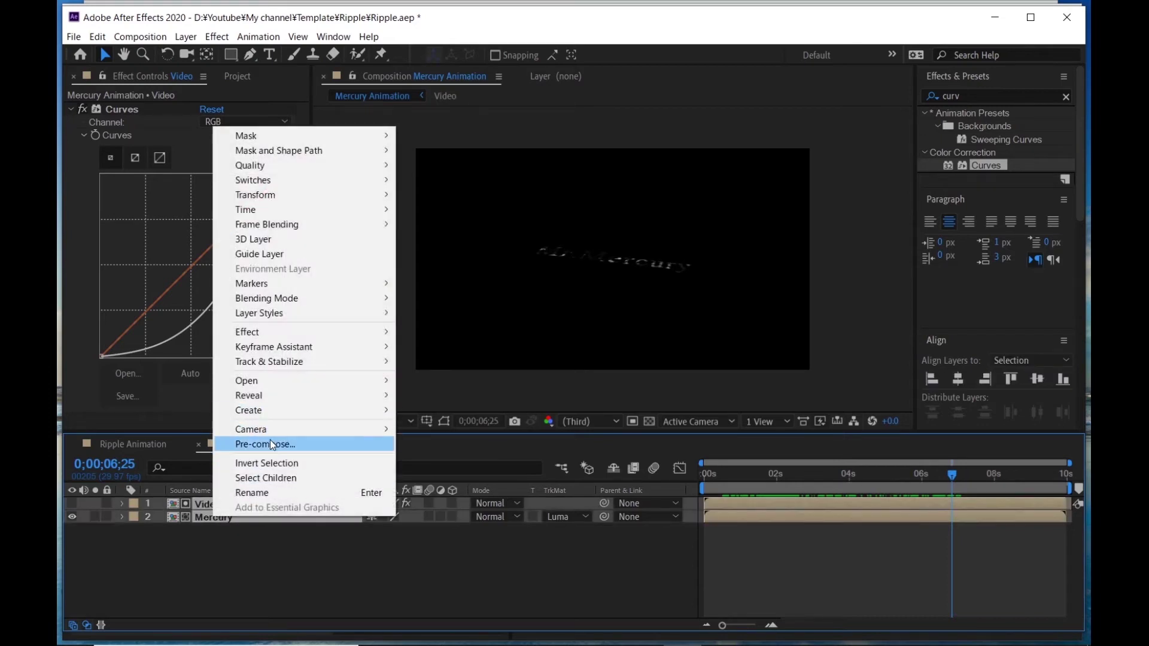
pyautogui.click(271, 443)
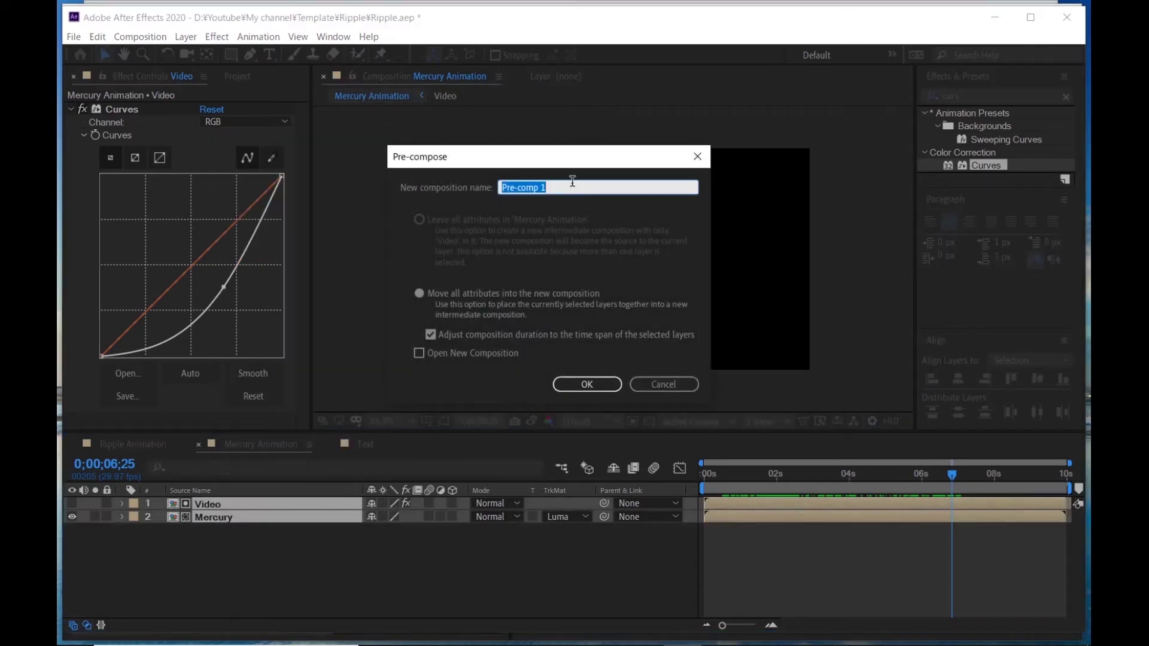
pyautogui.write('Ripple')
pyautogui.press('Return')
# Copy the Video layer from inside Ripple and paste it above Ripple in Mercury Animation.
pyautogui.click(208, 510)
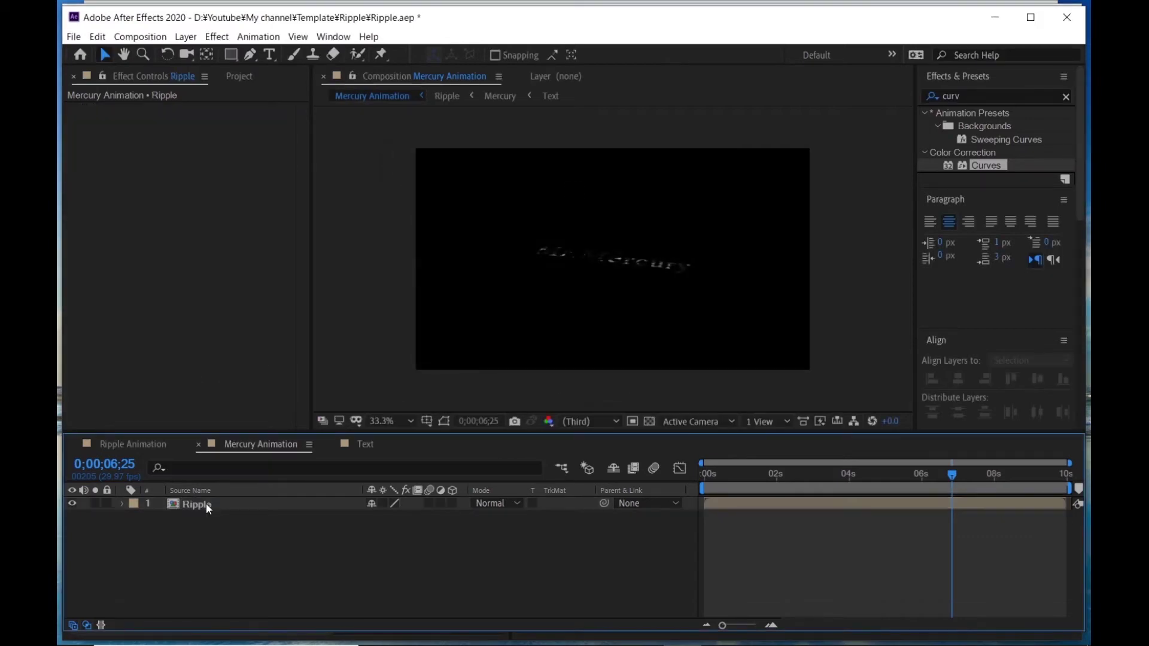
pyautogui.doubleClick(206, 504)
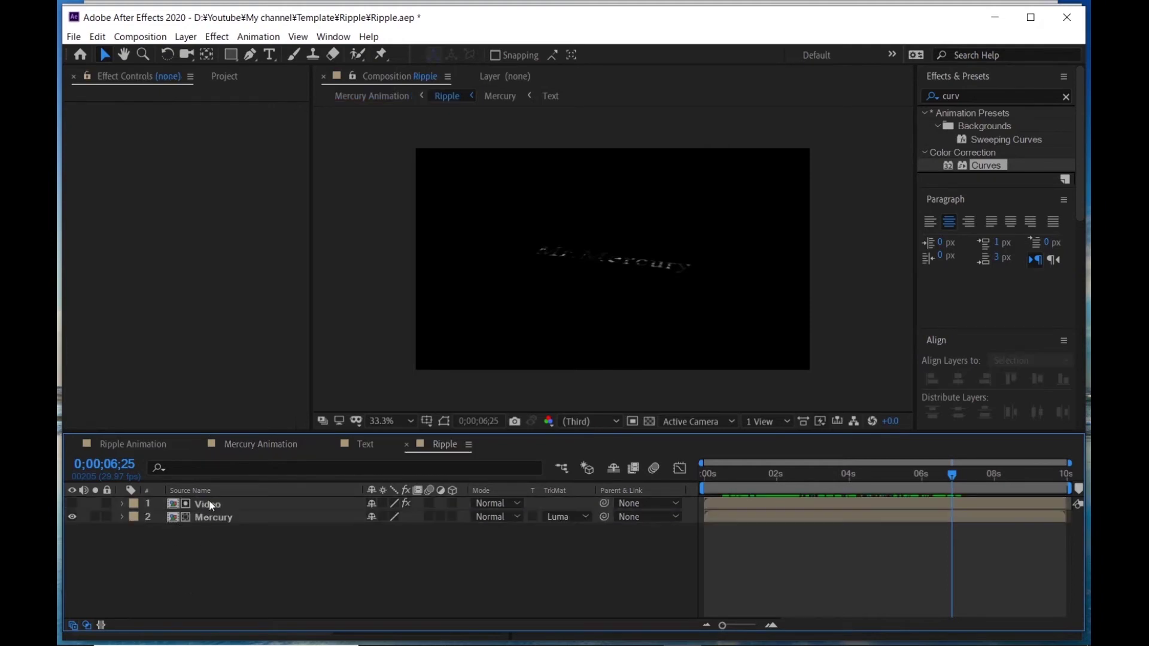
pyautogui.click(209, 501)
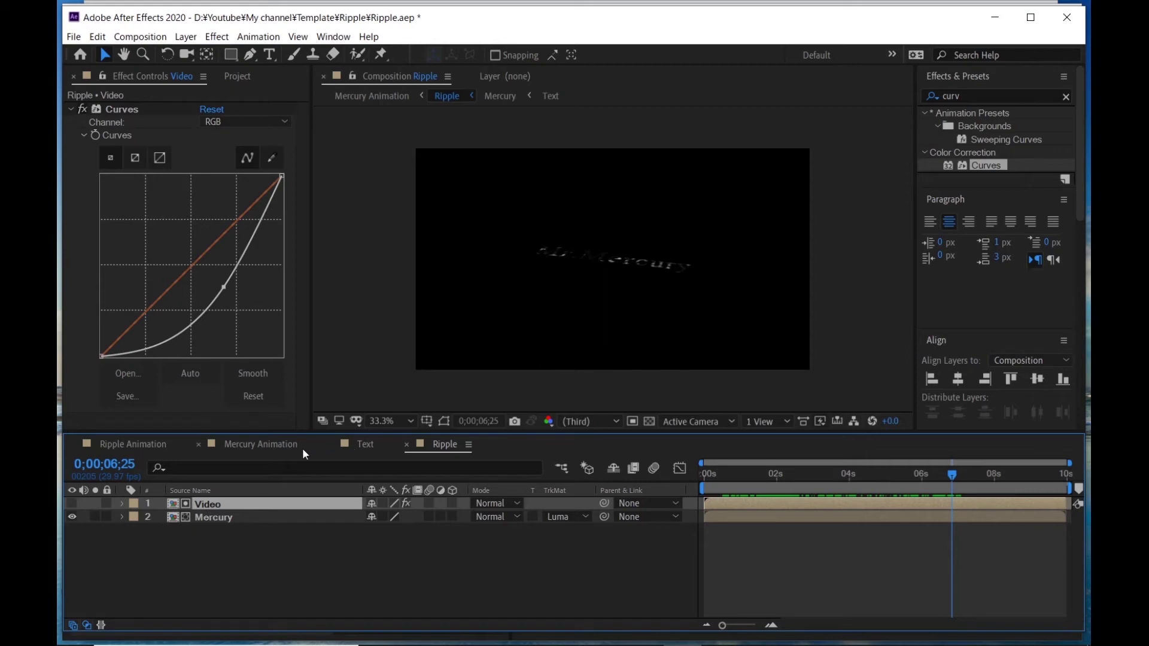
pyautogui.click(283, 448)
pyautogui.click(218, 542)
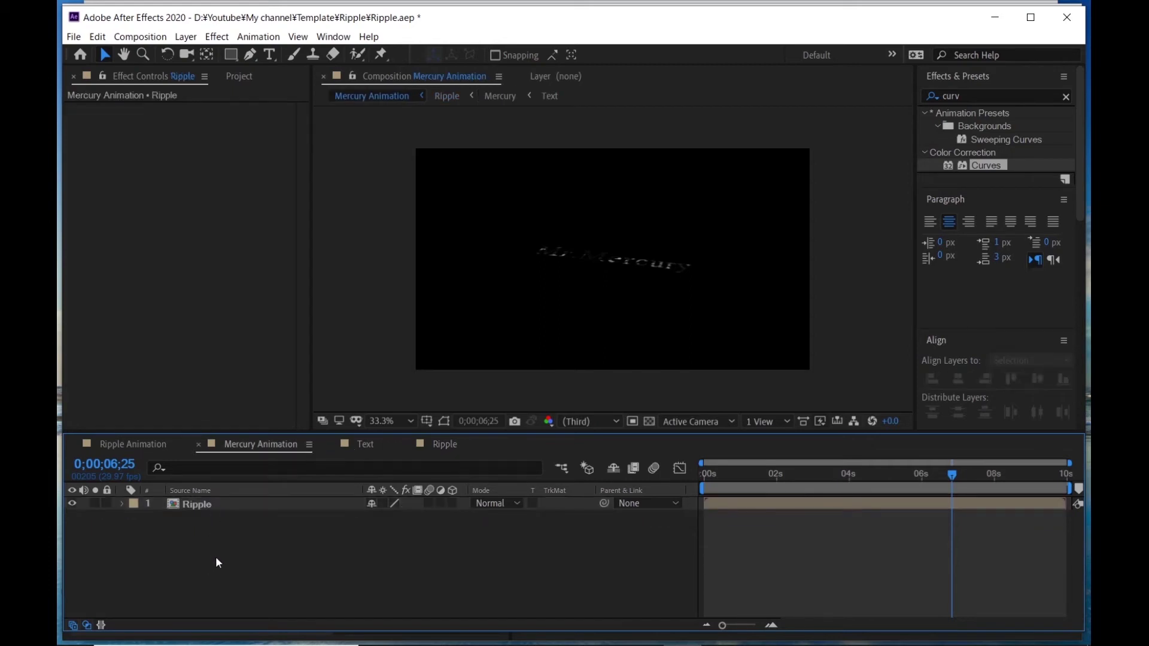
pyautogui.hotkey('ctrl', 'v')
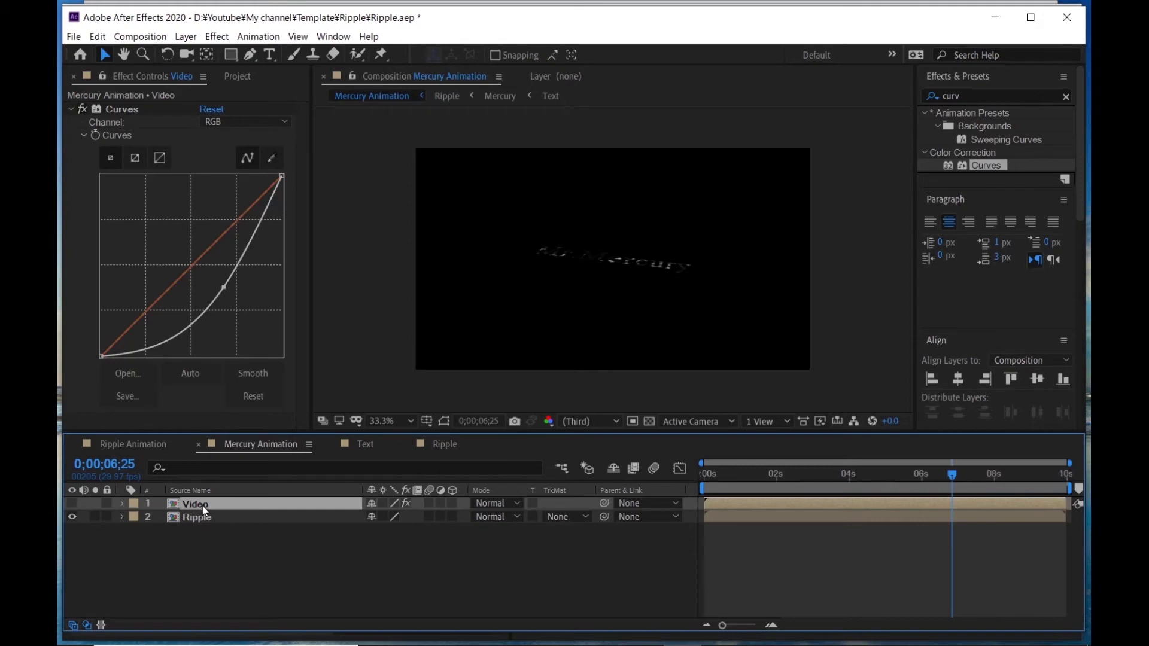
# Turn the Ripple layer's visibility back on.
pyautogui.click(191, 550)
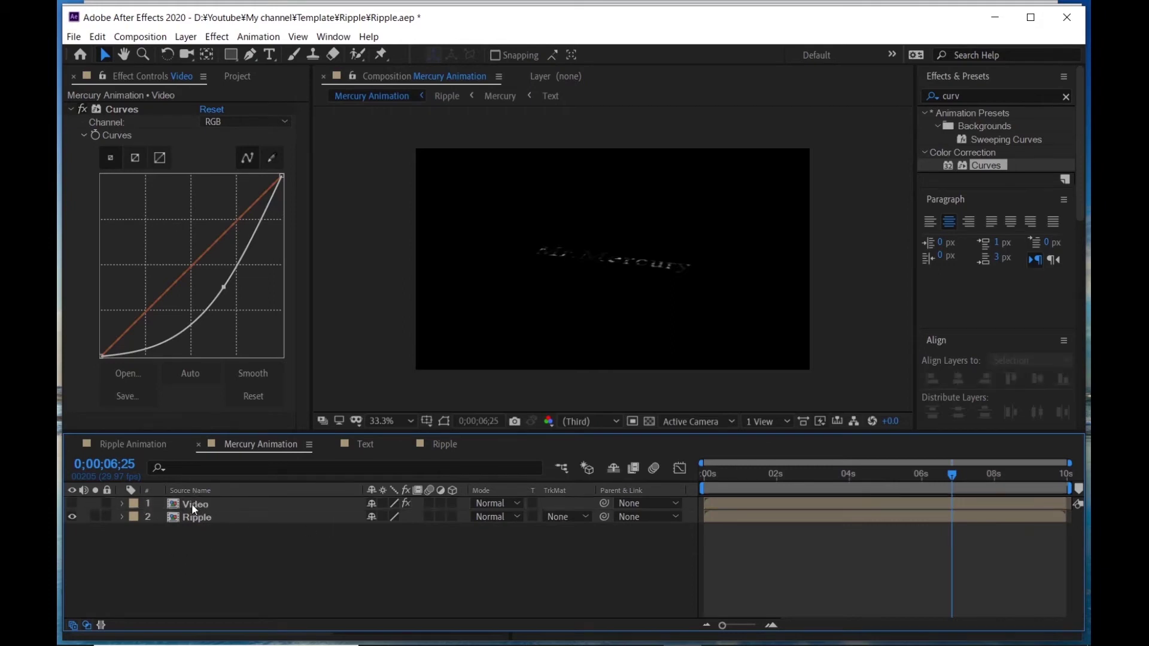
pyautogui.click(206, 503)
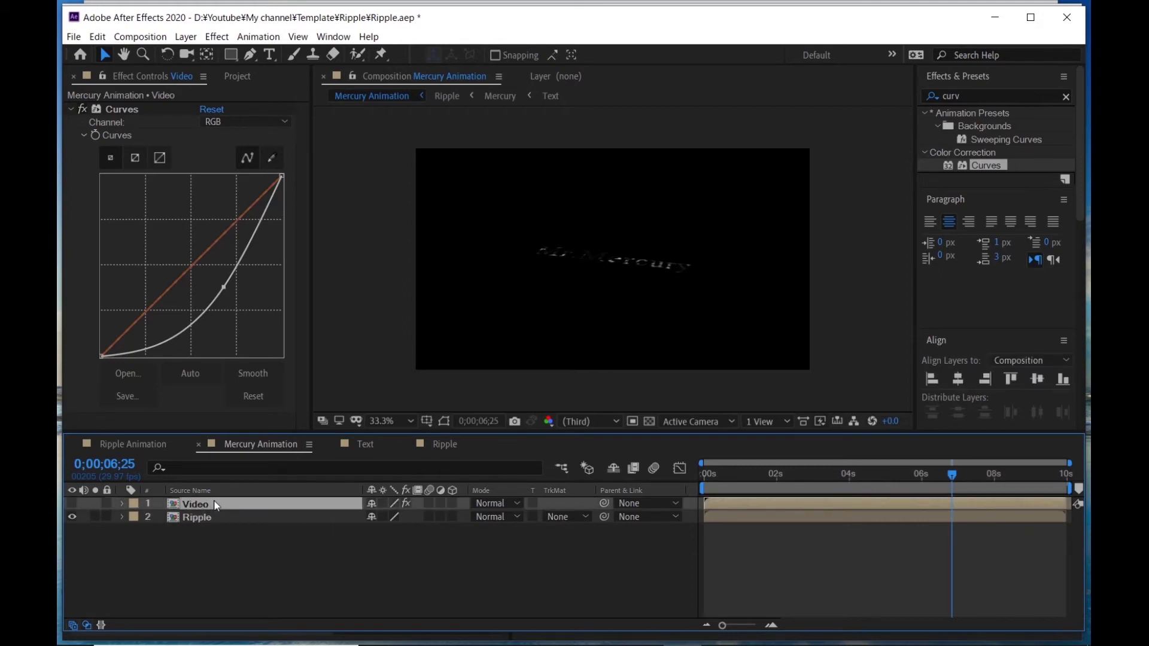
pyautogui.click(72, 516)
pyautogui.click(472, 528)
# Move the Video layer below Ripple and scrub ahead to check the result.
pyautogui.moveTo(823, 475); pyautogui.dragTo(918, 473)
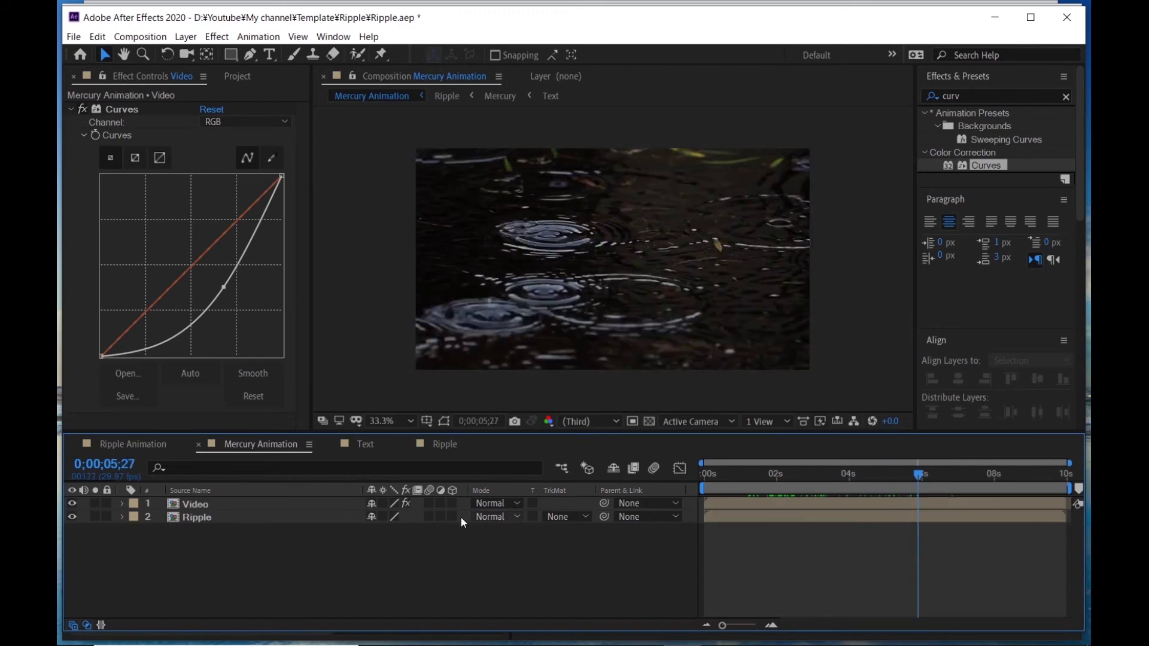
pyautogui.moveTo(210, 502); pyautogui.dragTo(207, 523)
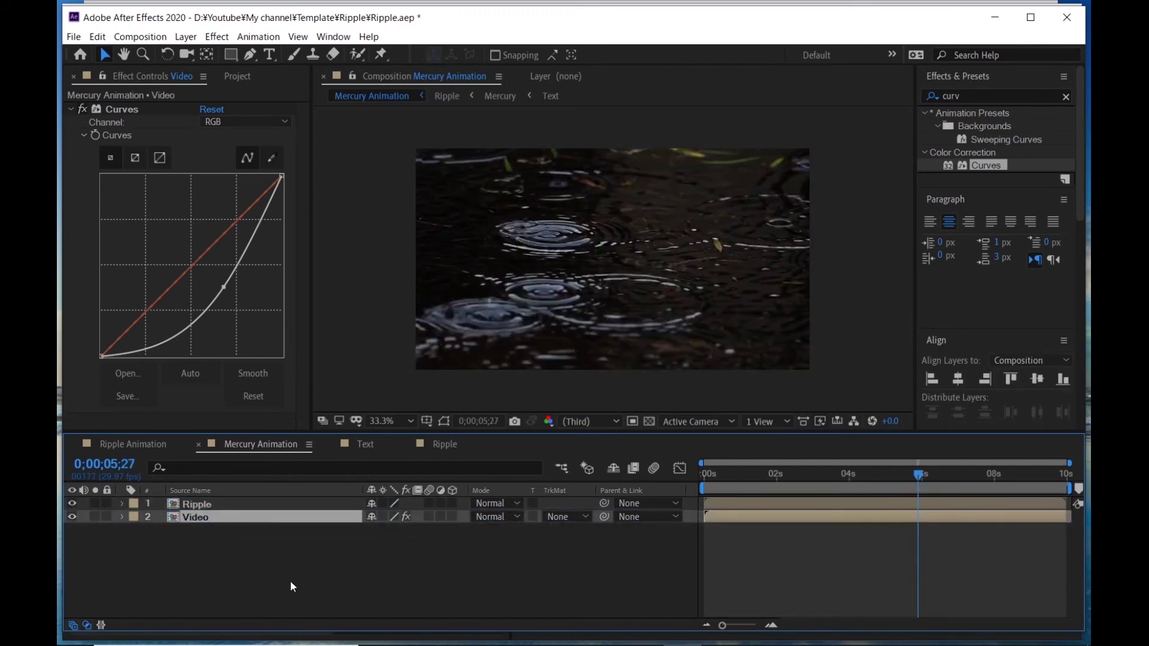
pyautogui.moveTo(828, 475); pyautogui.dragTo(1041, 476)
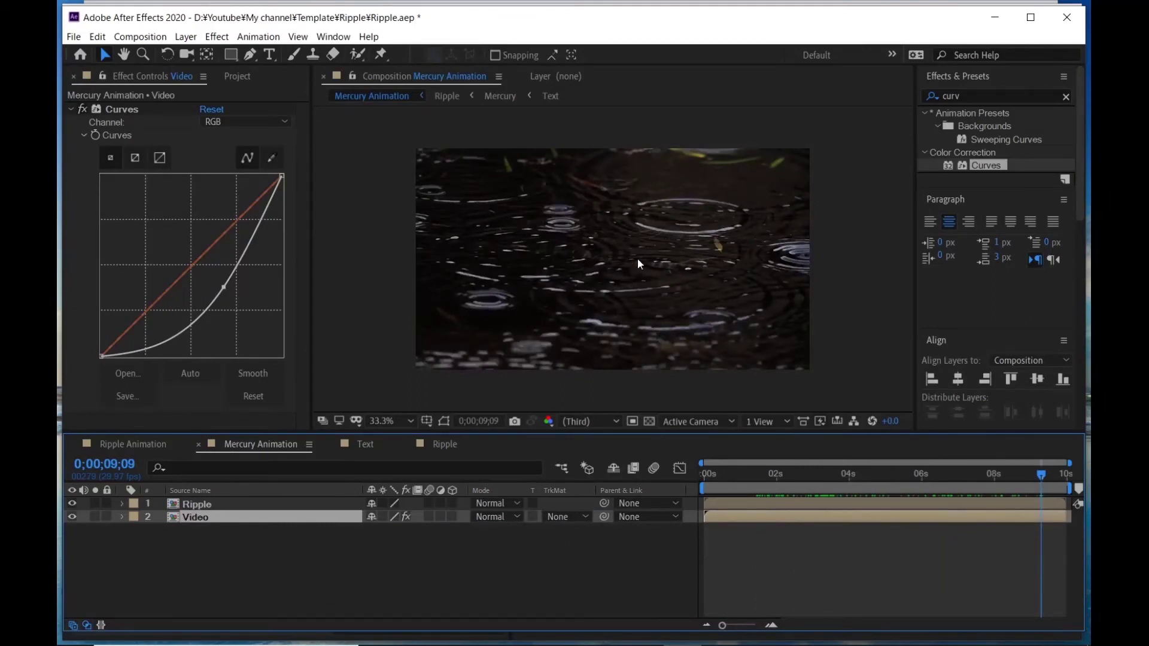
pyautogui.click(164, 558)
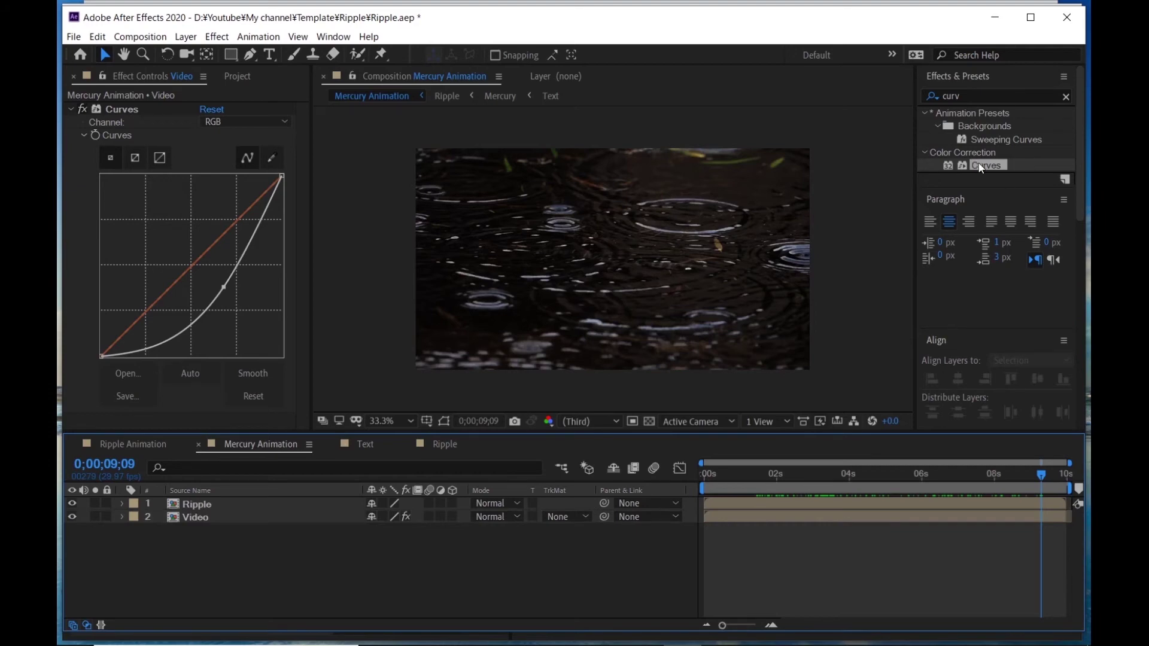
# Add Curves to Ripple, switch its channel to Alpha, and pull the curve steeply upward.
pyautogui.moveTo(981, 169); pyautogui.dragTo(214, 504)
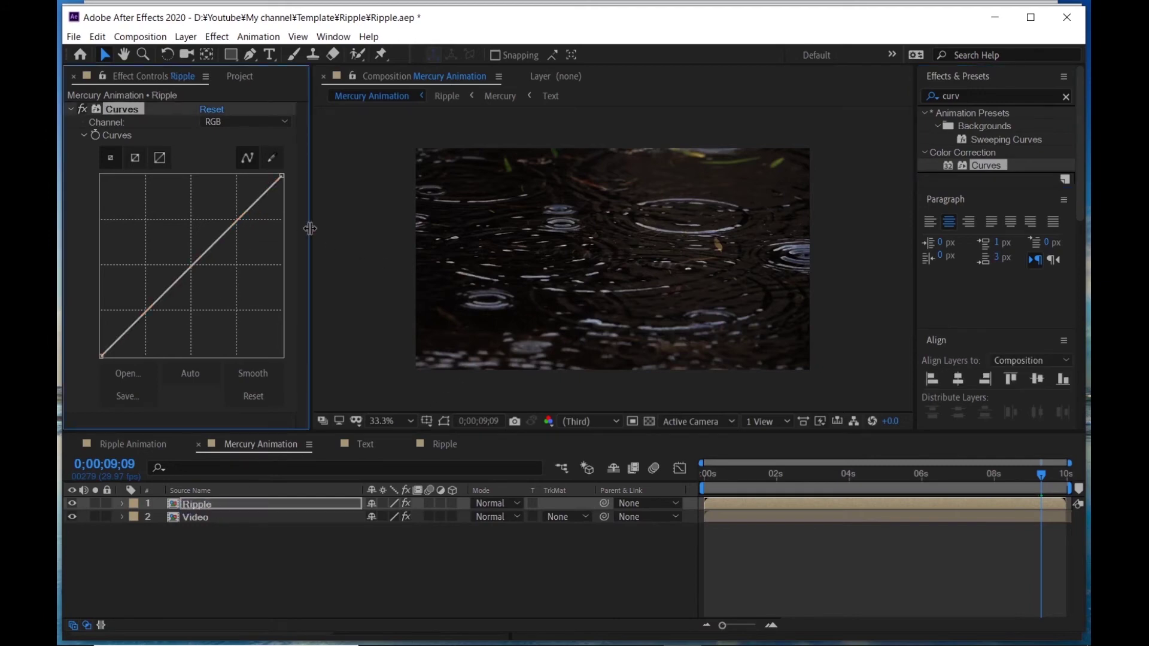
pyautogui.click(242, 122)
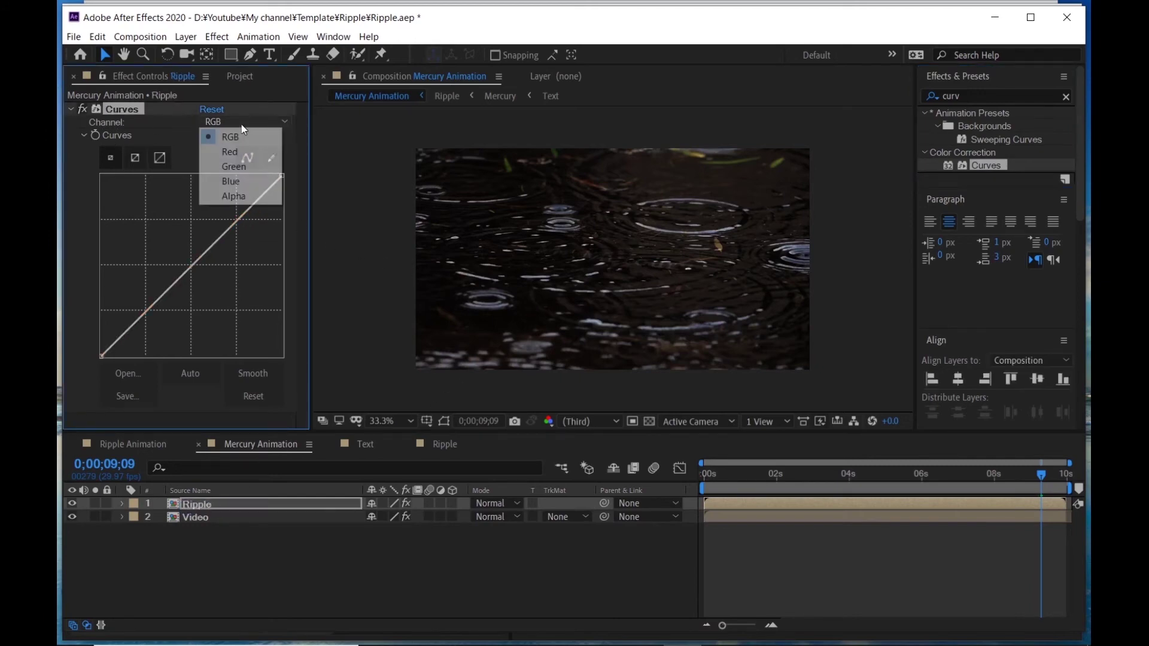
pyautogui.click(244, 192)
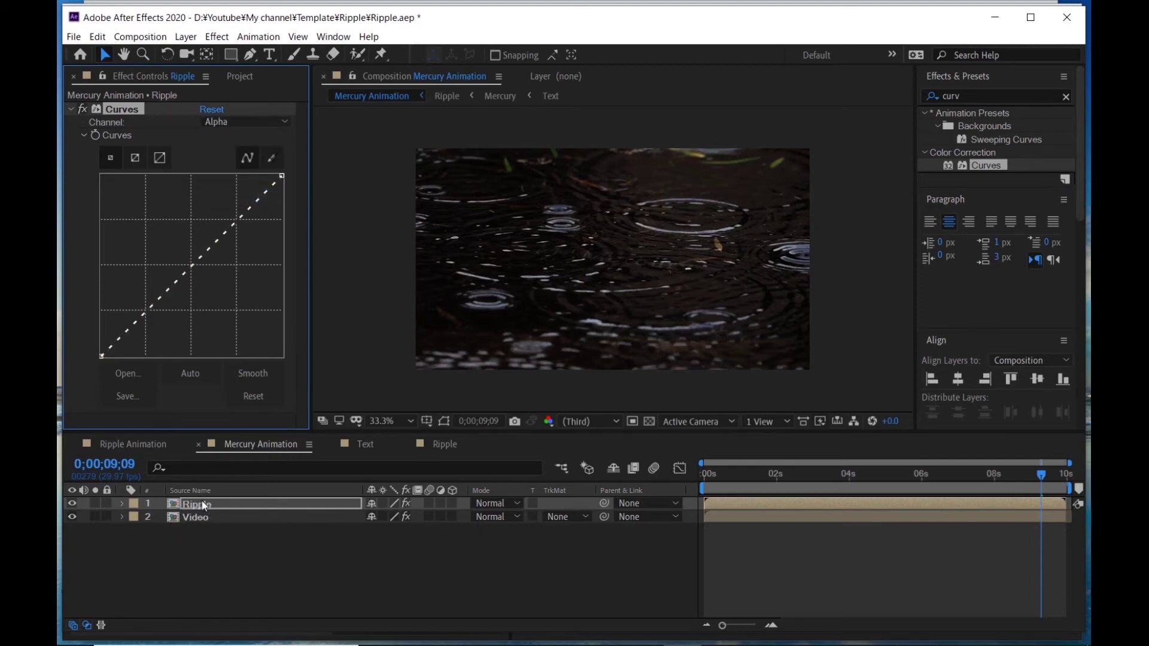
pyautogui.moveTo(190, 265); pyautogui.dragTo(117, 257)
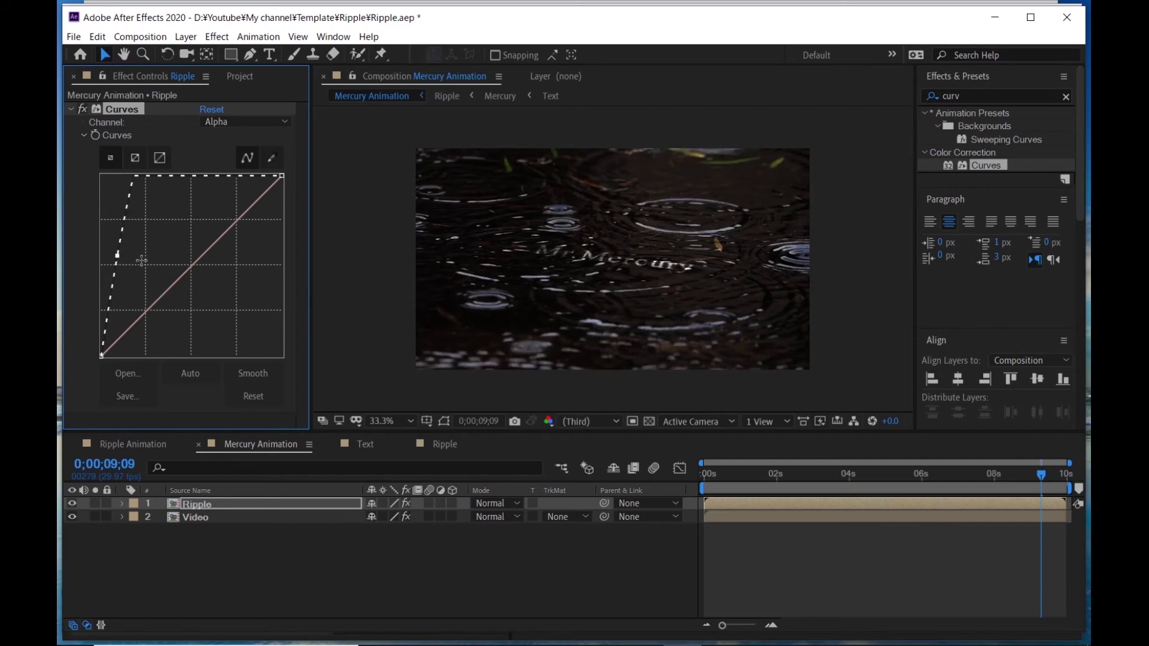
pyautogui.moveTo(117, 255); pyautogui.dragTo(118, 252)
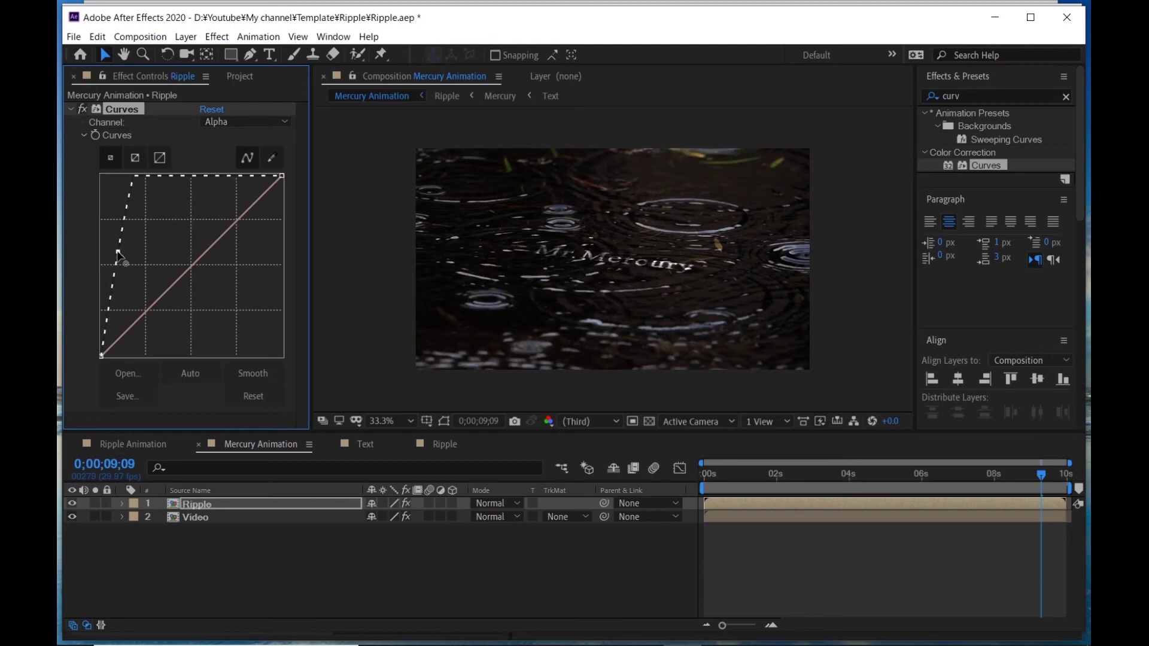
pyautogui.click(382, 526)
pyautogui.moveTo(965, 473); pyautogui.dragTo(813, 489)
pyautogui.click(238, 508)
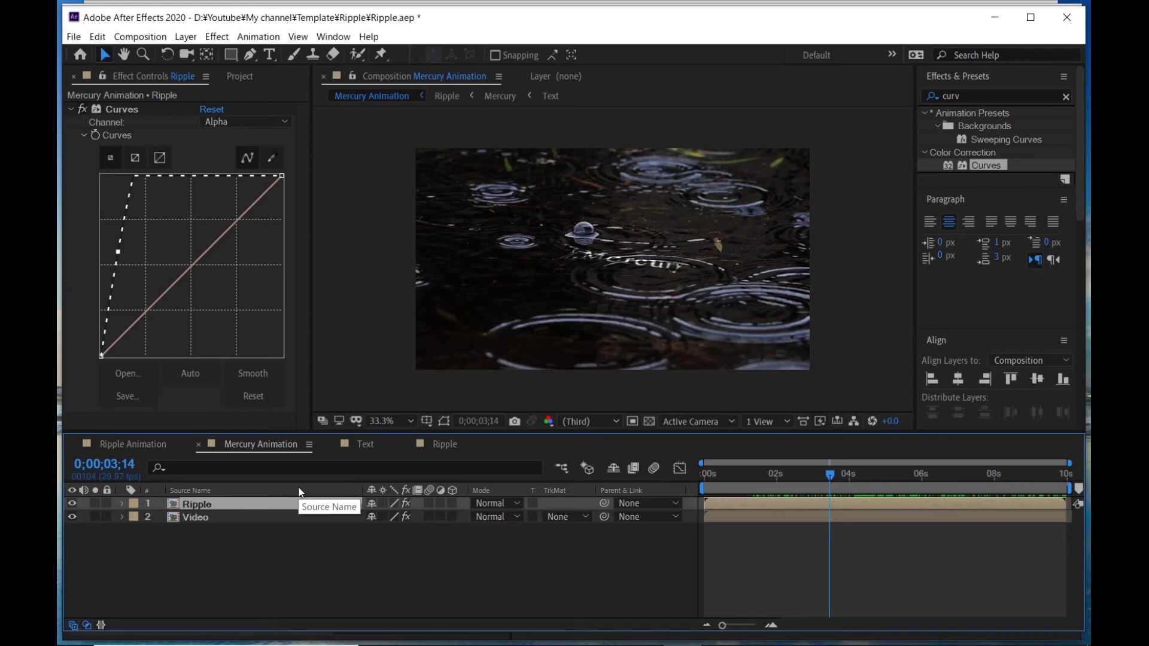
# Set an Opacity keyframe of 30% on Ripple at the 3 second mark.
pyautogui.press('t')
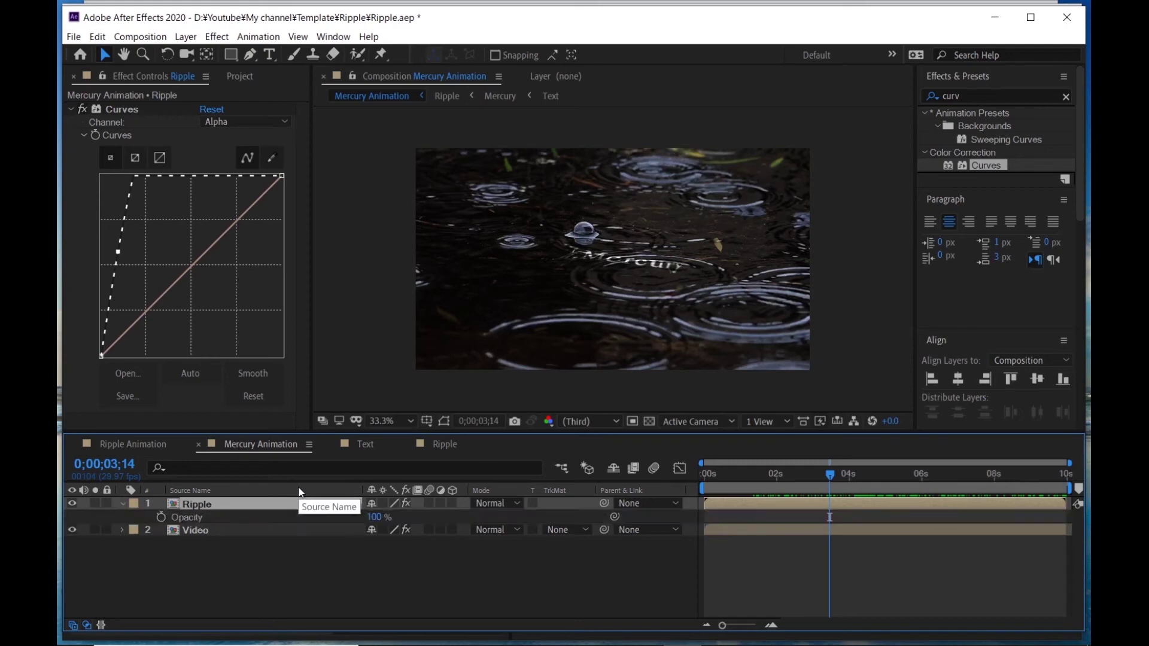
pyautogui.moveTo(831, 484)
pyautogui.mouseDown()
pyautogui.moveTo(802, 490)
pyautogui.moveTo(812, 491)
pyautogui.mouseUp()
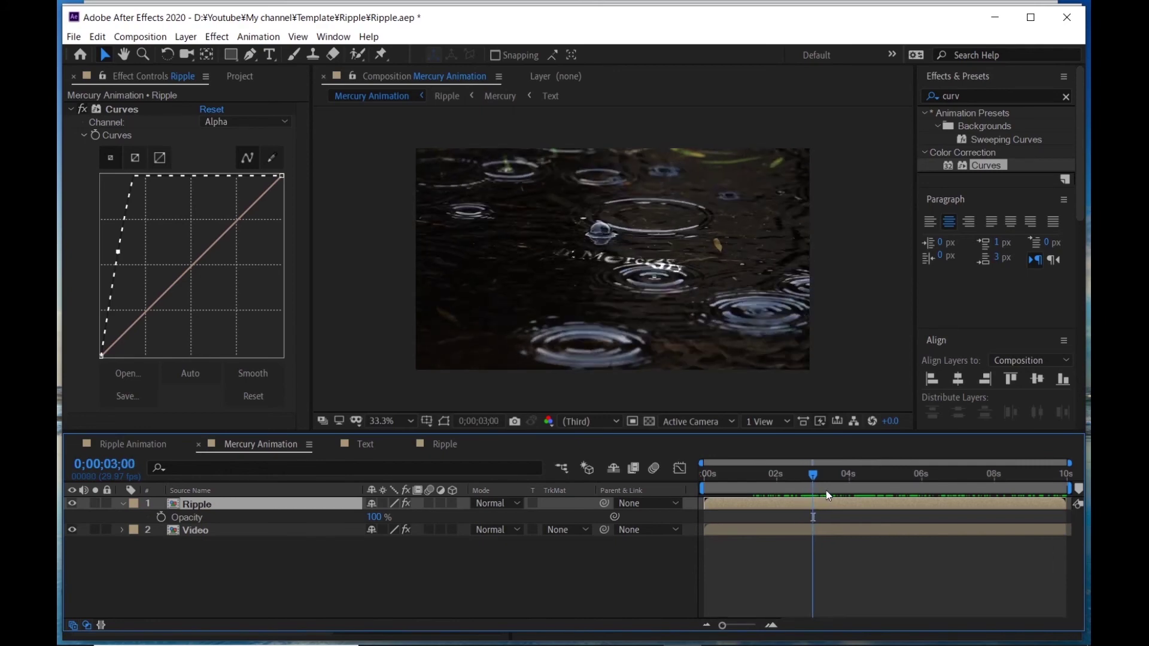
pyautogui.click(161, 517)
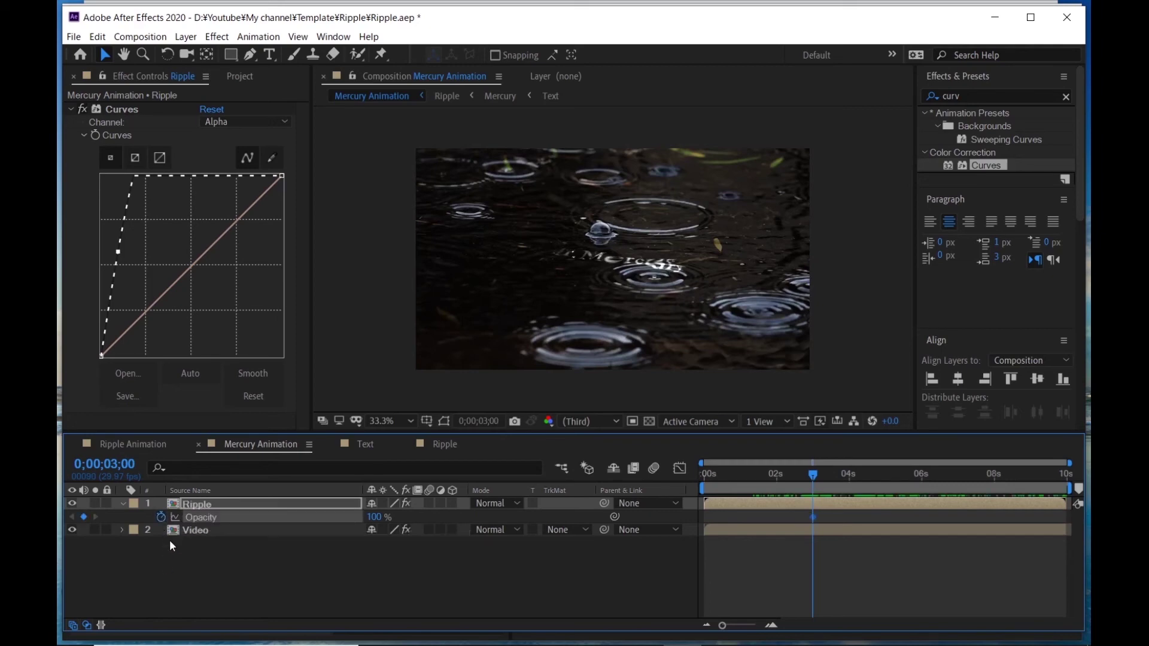
pyautogui.click(287, 579)
pyautogui.click(379, 517)
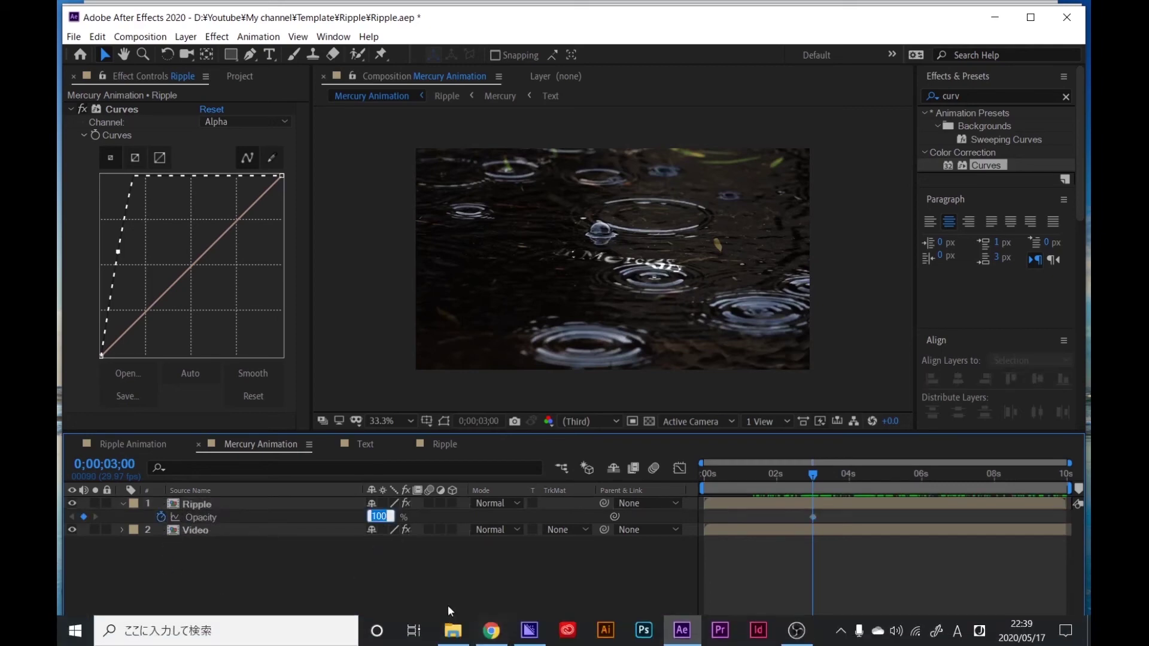
pyautogui.write('30')
pyautogui.press('Return')
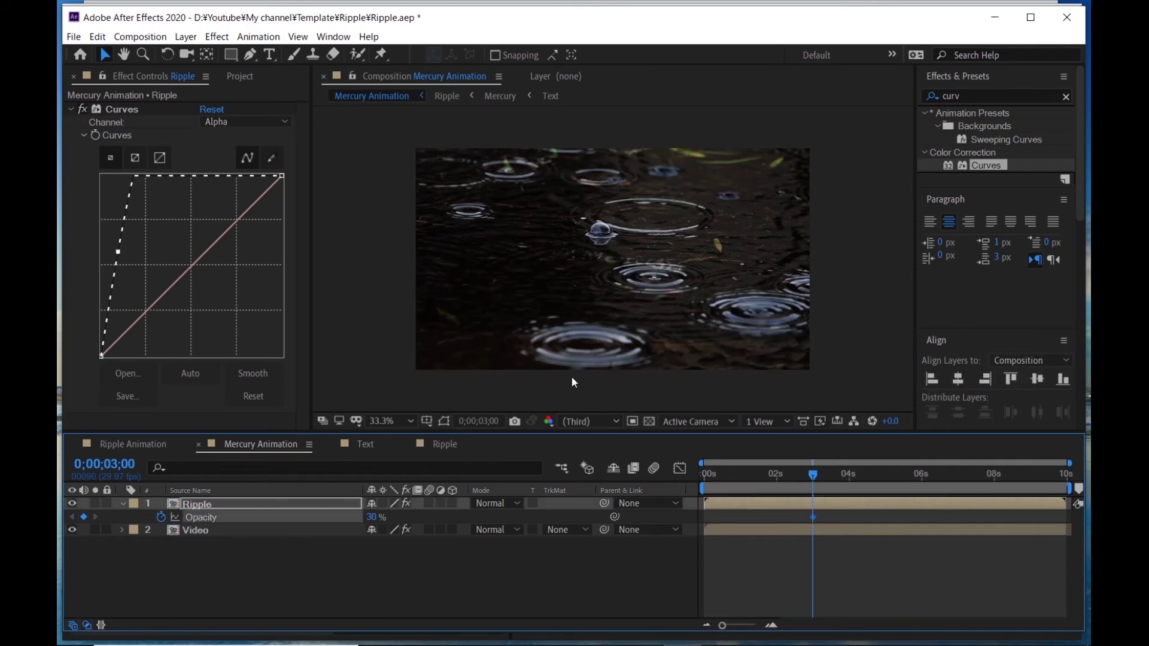
# Add a second Opacity keyframe of 100% at the 7 second mark.
pyautogui.click(956, 483)
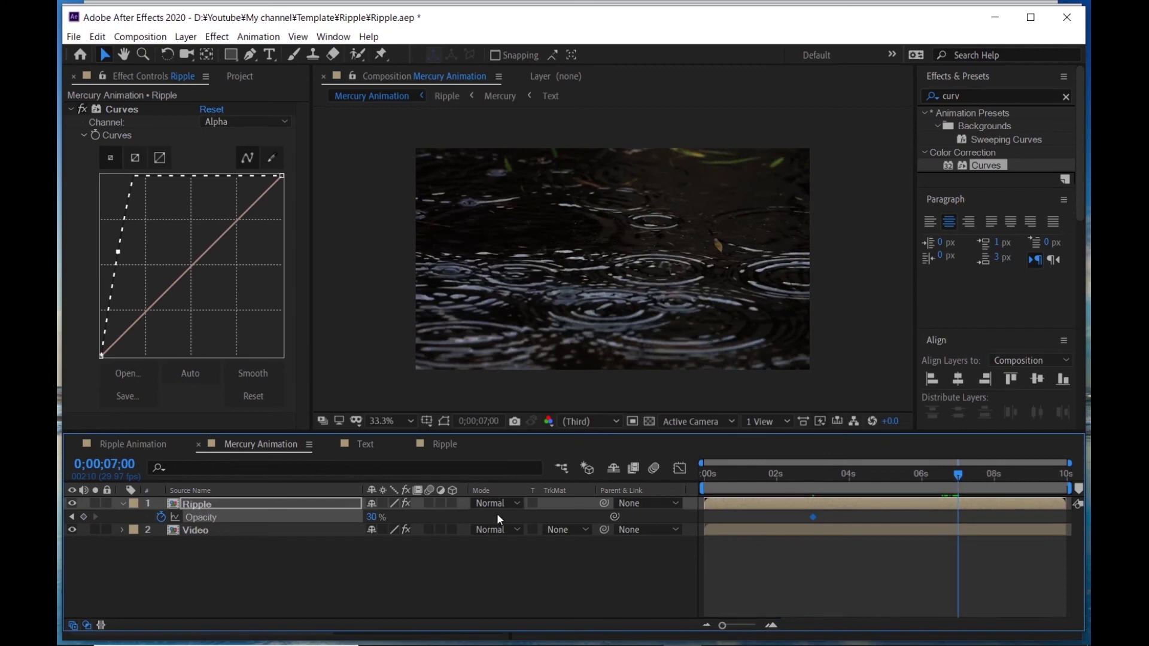
pyautogui.click(376, 518)
pyautogui.write('80')
pyautogui.press('Return')
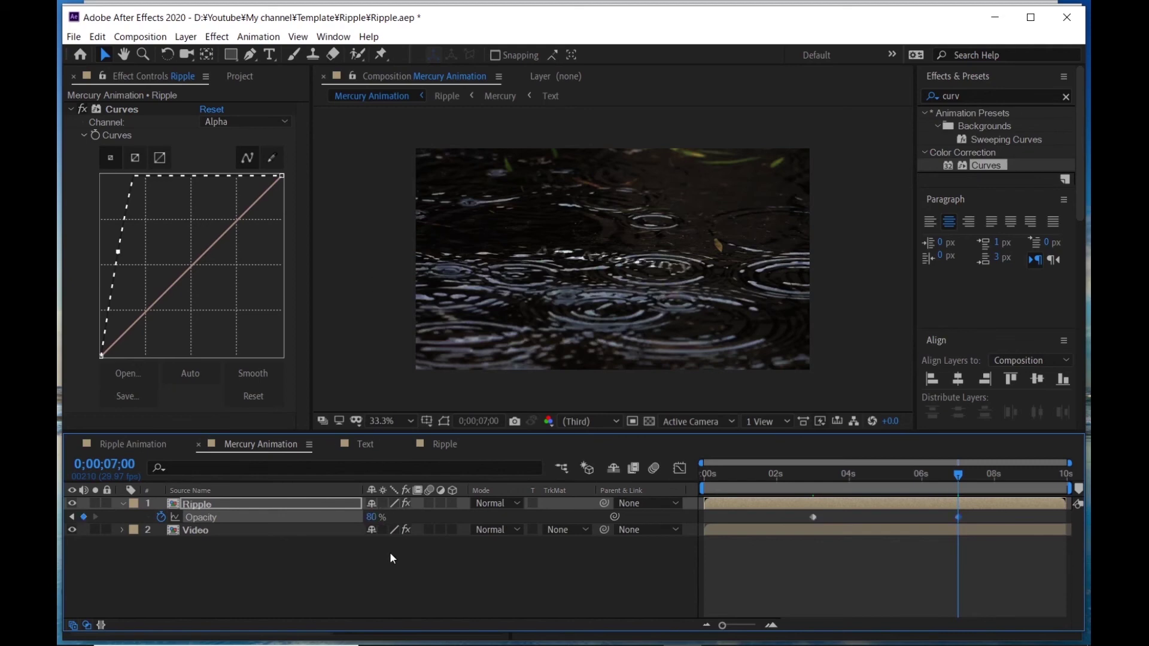
pyautogui.click(372, 521)
pyautogui.write('100')
pyautogui.press('Return')
# Select both Opacity keyframes and scrub through the timeline to review the fade.
pyautogui.moveTo(959, 476); pyautogui.dragTo(1067, 480)
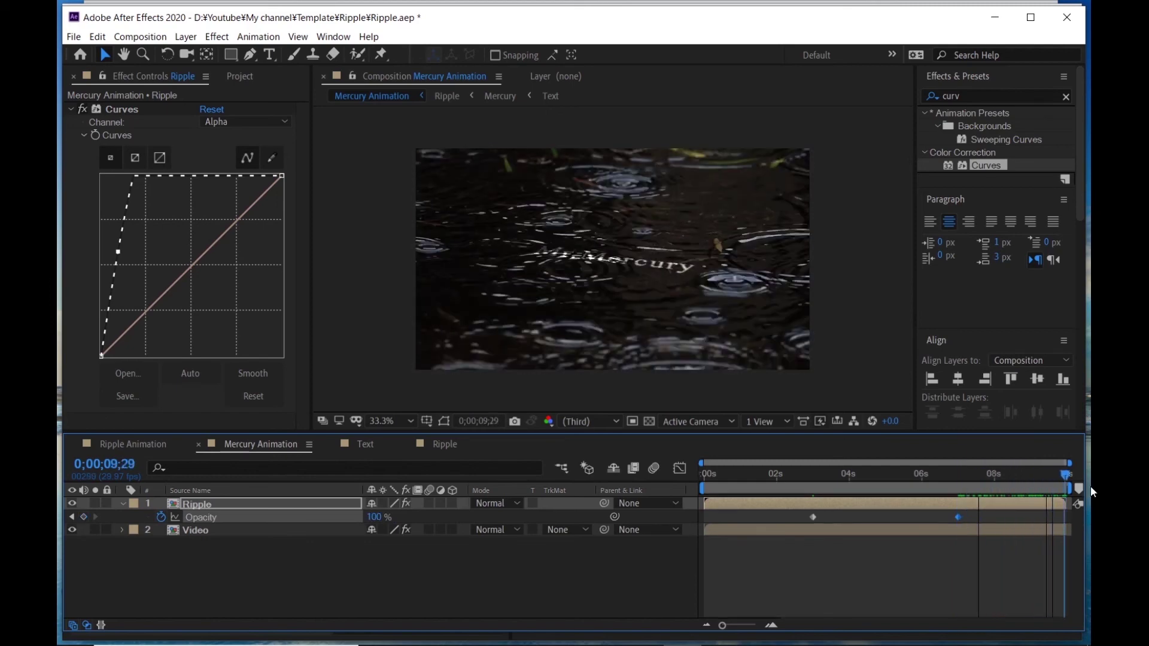
pyautogui.moveTo(958, 556); pyautogui.dragTo(726, 502)
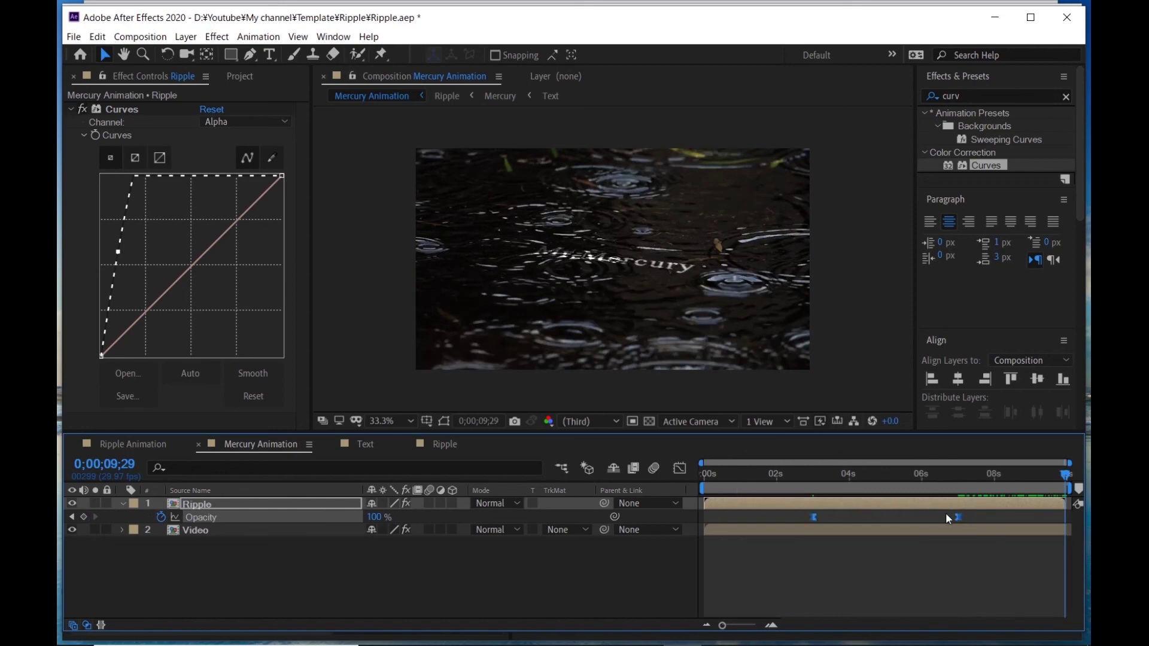
pyautogui.moveTo(1024, 476); pyautogui.dragTo(784, 487)
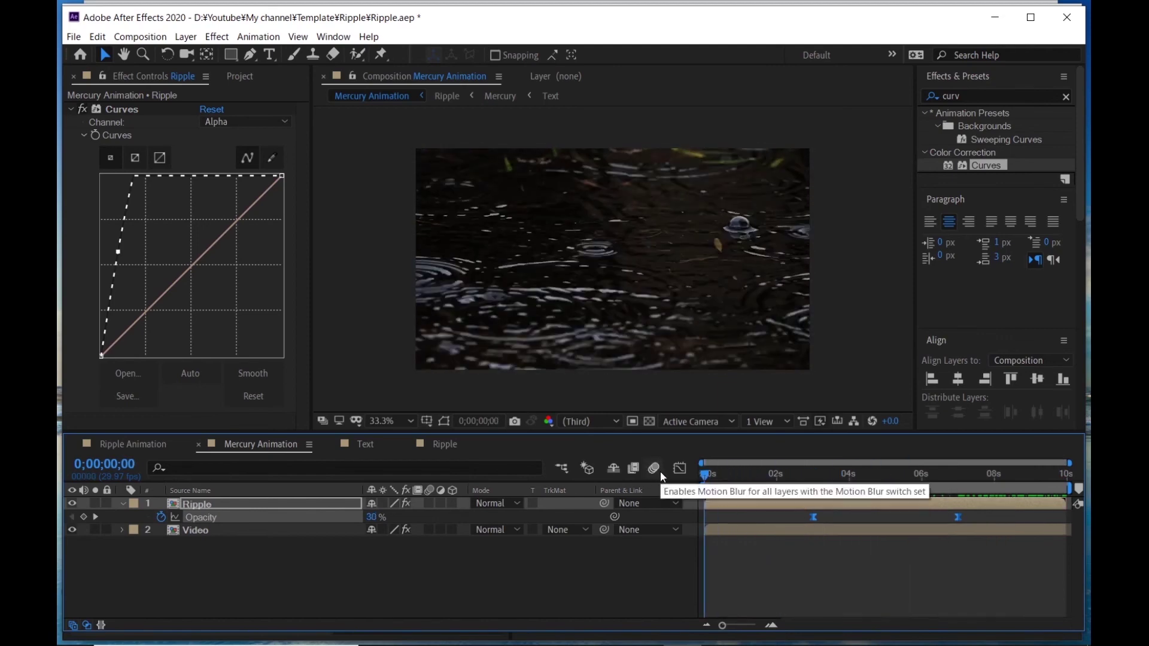
pyautogui.press('space')
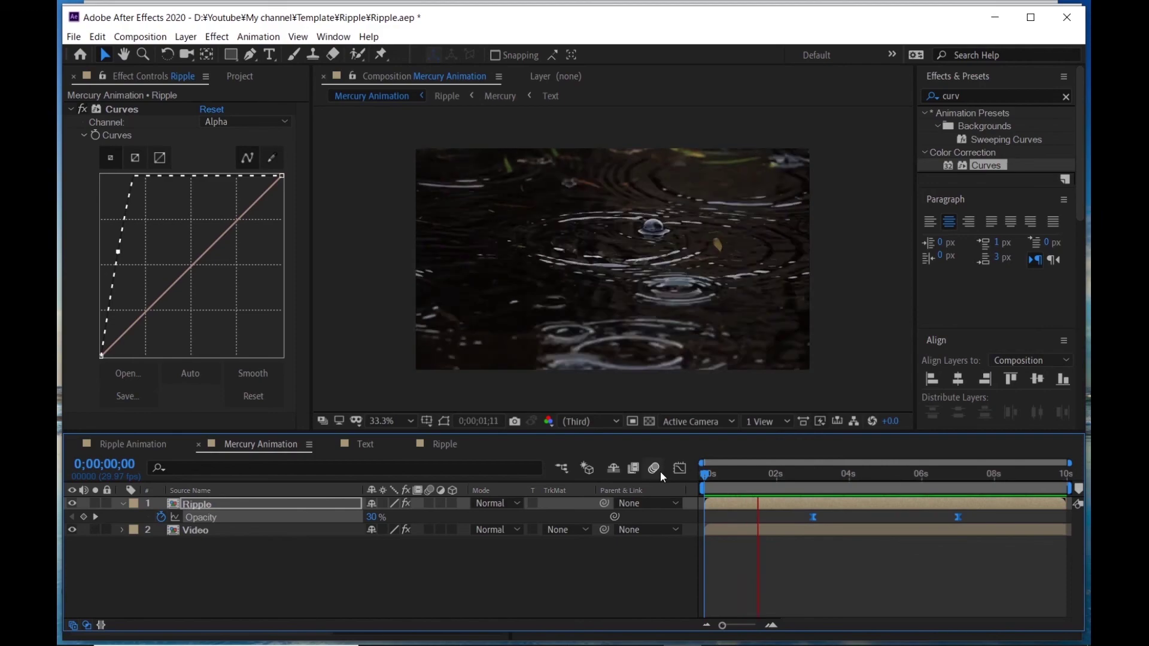